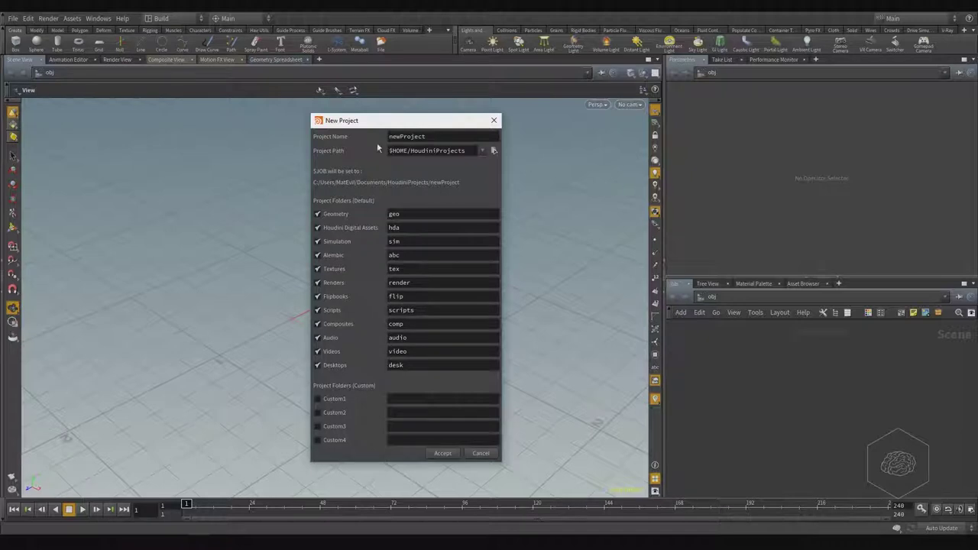
Name the new project tutorial_001.
double_click(449, 136)
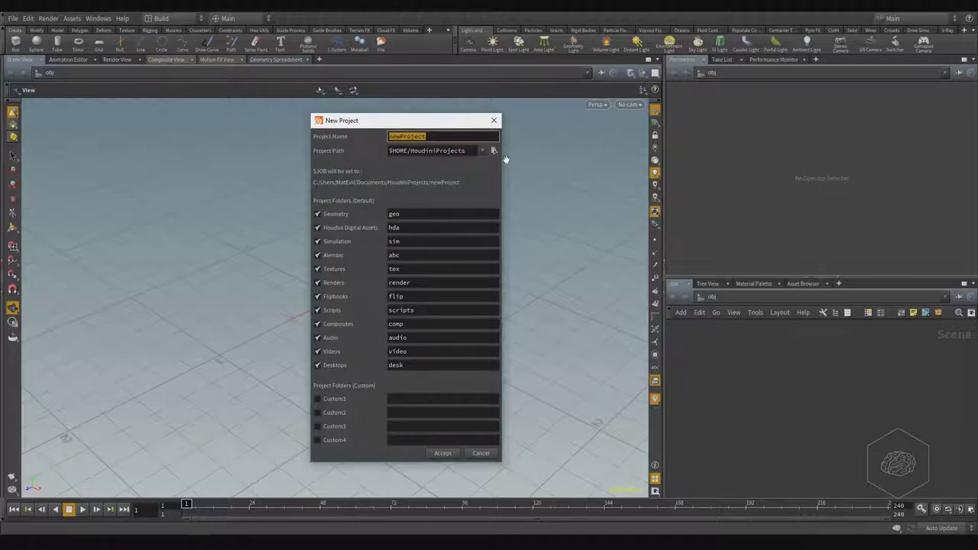
text(tutorial_week_001)
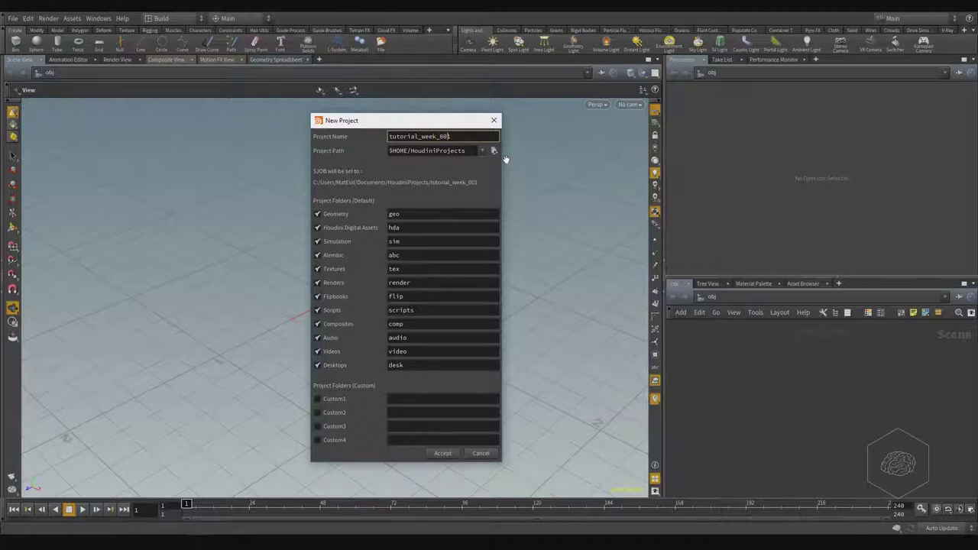
key(Left)
key(Left)
key(Left)
key(shift+Left)
key(shift+Left)
key(shift+Left)
key(shift+Left)
key(shift+Left)
key(shift+Left)
key(BackSpace)
text(_)
Examine the default project path of the new project, going through its home variable and folder portion.
click(389, 151)
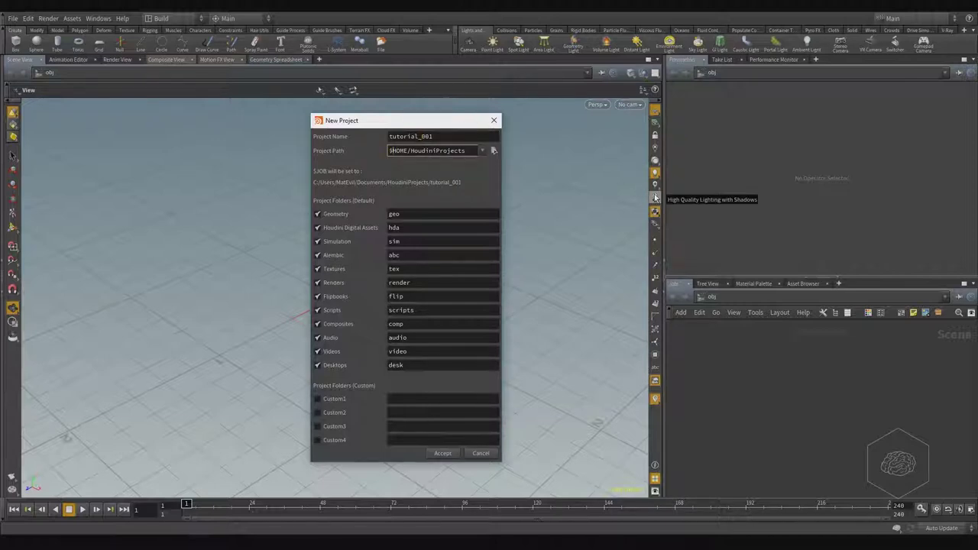
key(Right)
key(Right)
key(End)
key(shift+Left)
key(shift+Left)
key(shift+Left)
key(shift+Left)
key(shift+Left)
key(shift+Left)
key(shift+Left)
key(shift+Left)
key(shift+Left)
key(shift+Left)
key(shift+Left)
key(shift+Left)
key(shift+Left)
key(shift+Left)
key(shift+Left)
key(shift+Left)
key(shift+Left)
key(shift+Left)
key(shift+Left)
key(shift+Left)
key(Left)
key(shift+Right)
key(shift+Right)
key(shift+Right)
key(shift+Right)
key(shift+Right)
key(Right)
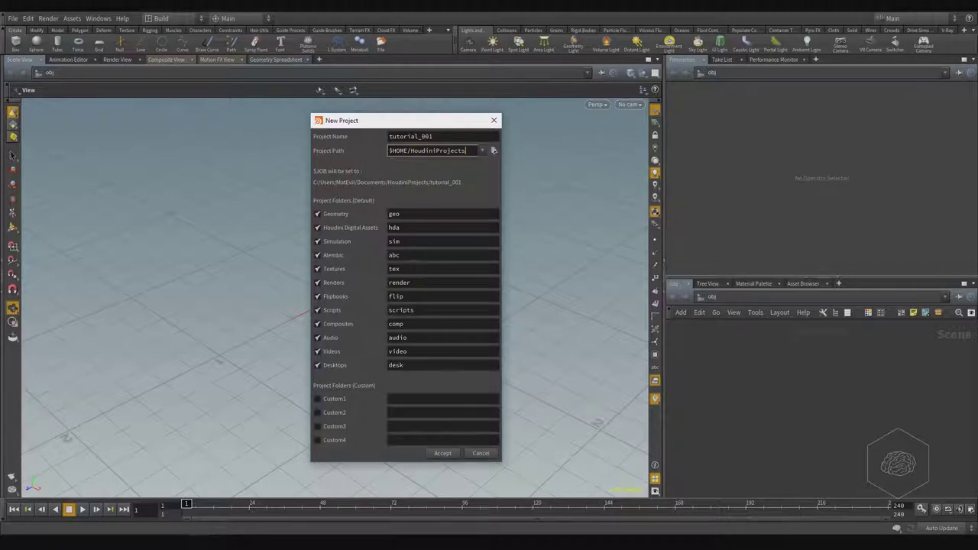
Browse for the project path and go to the folder F:/_work/VFXnGO_Houdini_4_artist.
click(494, 152)
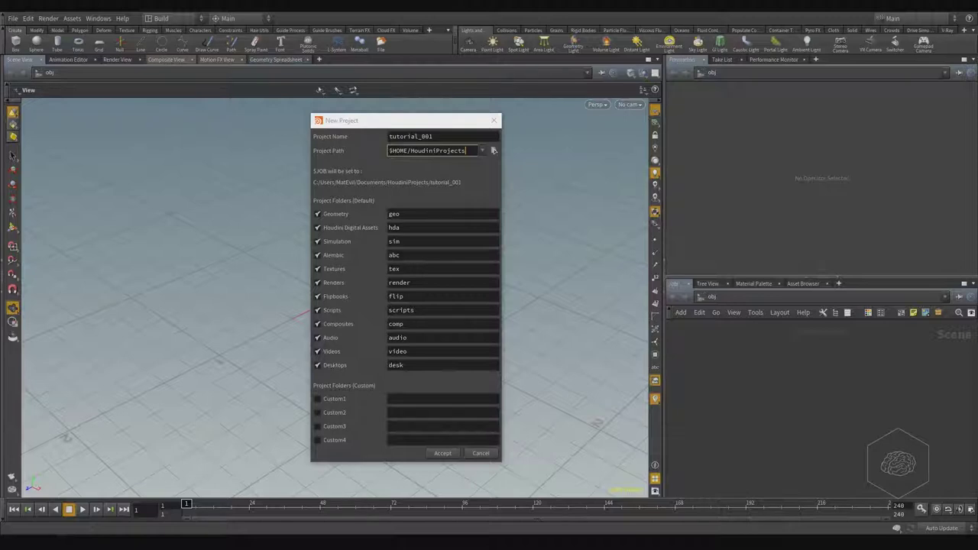
click(494, 151)
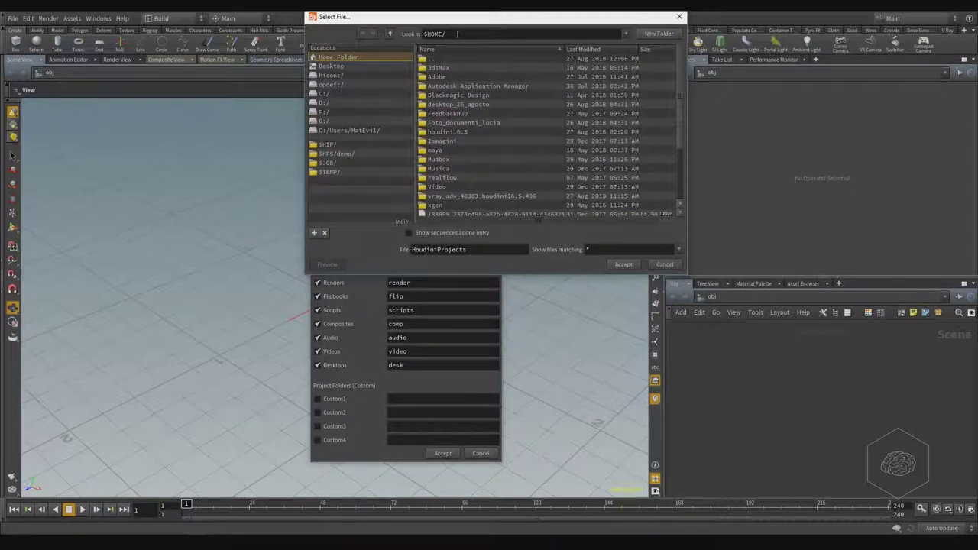
click(581, 34)
text(F:\_work\VFXnGO_Houdini_4_artist)
key(Return)
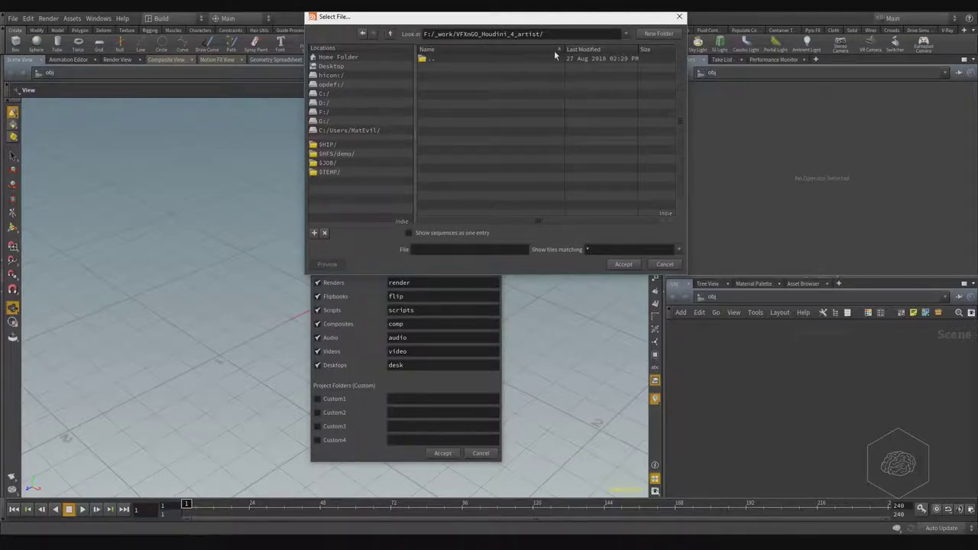
drag(563, 18, 564, 87)
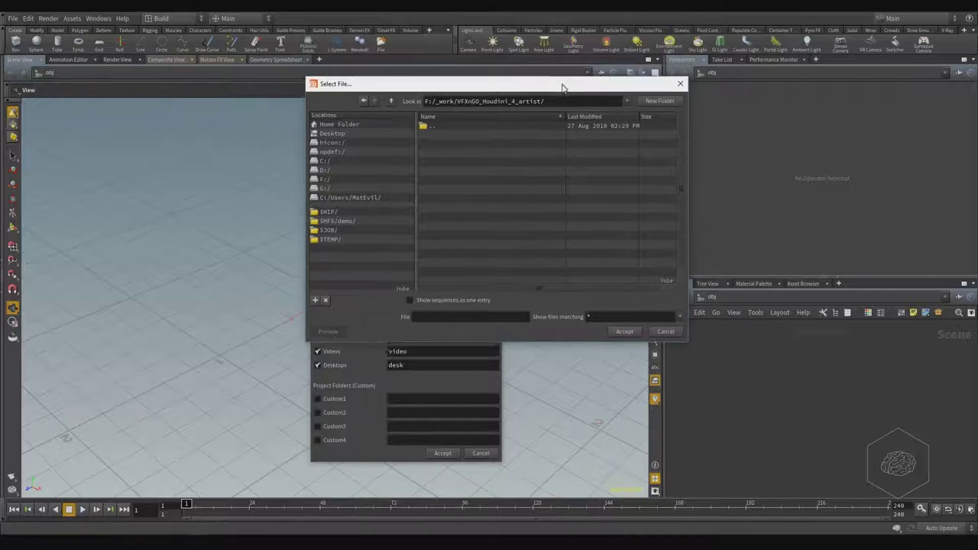
Create a new directory named week_01 inside VFXnGO_Houdini_4_artist.
click(661, 104)
text(we)
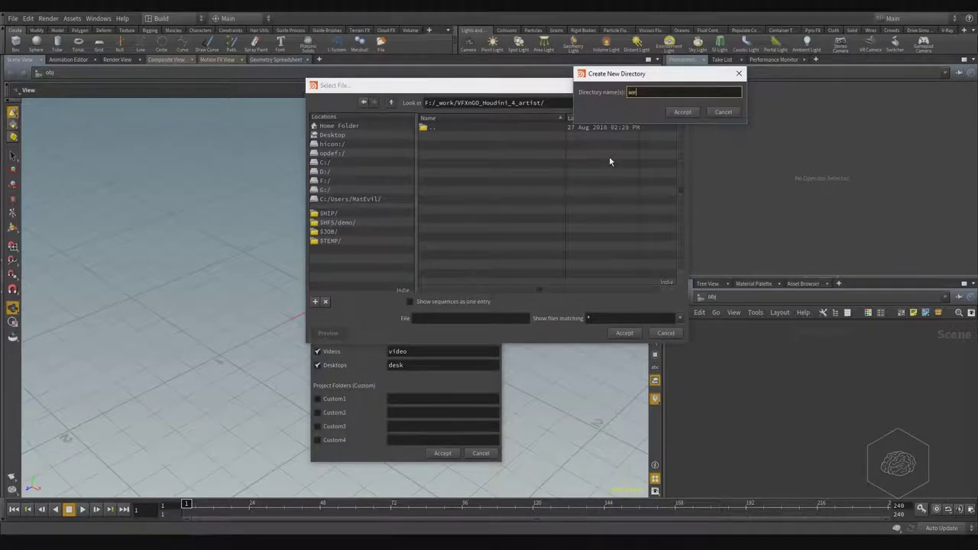
text(ek_01)
key(Return)
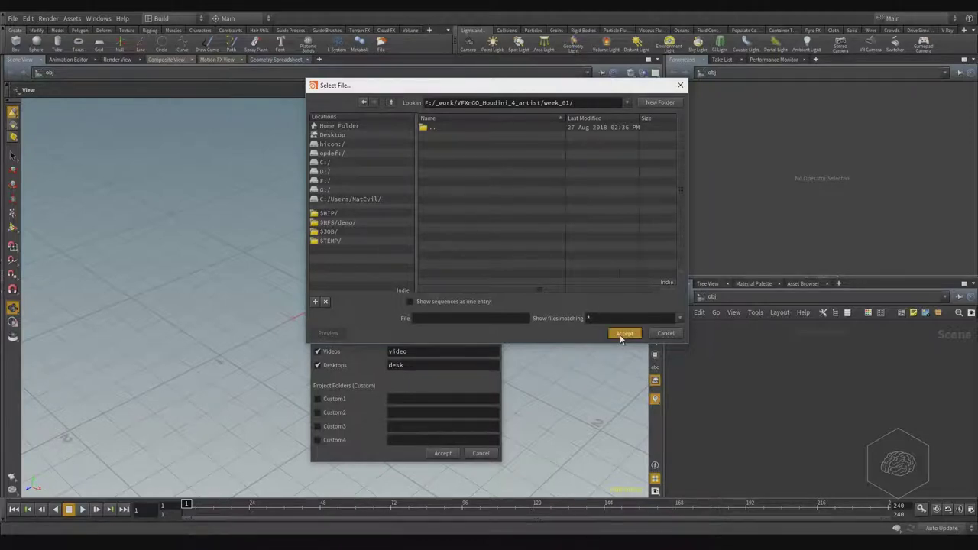
Enter tut as the name inside week_01 and accept it as the project path.
click(468, 319)
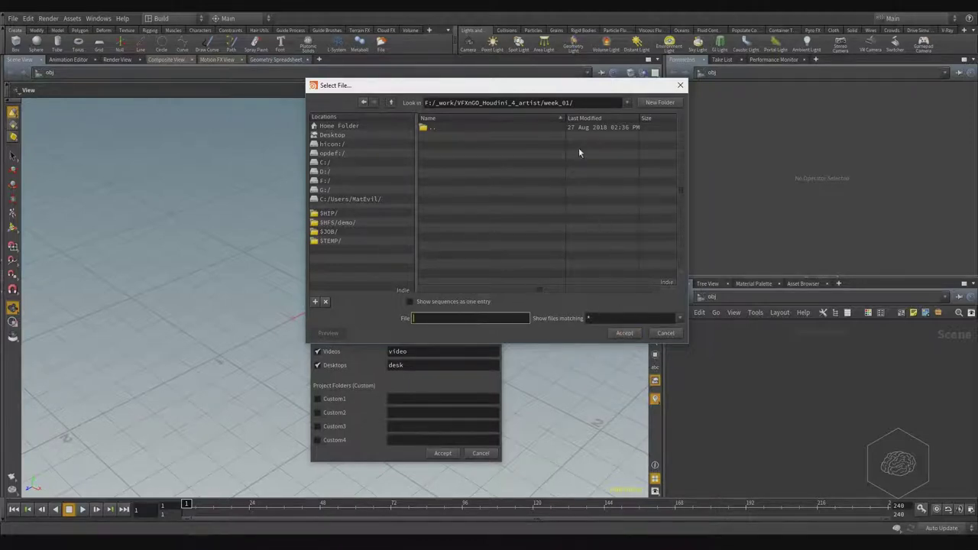
drag(566, 89, 503, 142)
click(435, 156)
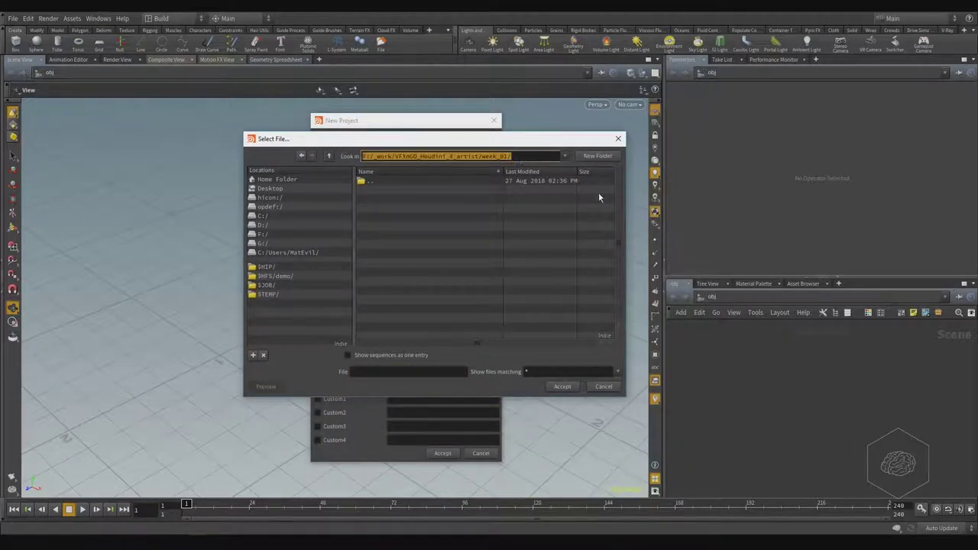
click(436, 371)
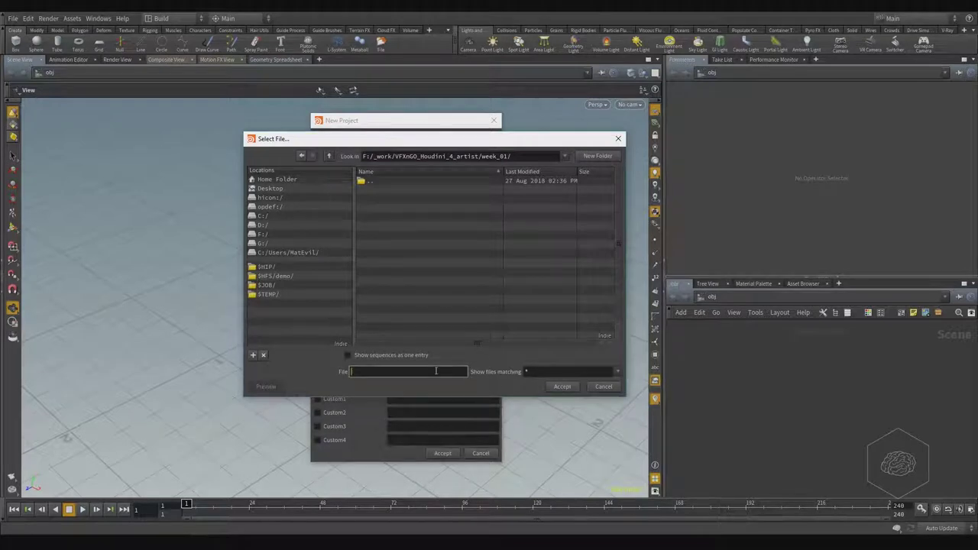
text(tut)
key(Return)
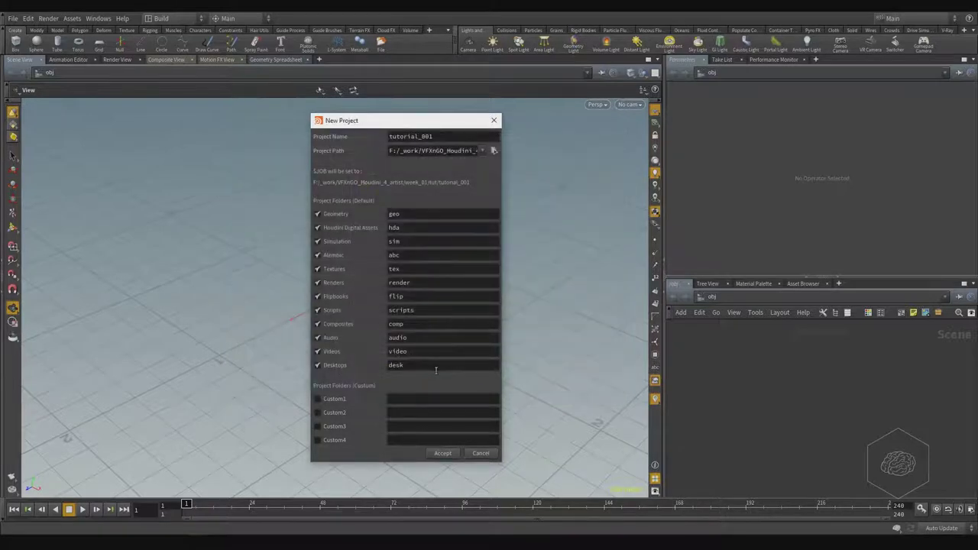
Remove the trailing tut from the project path so the project is stored directly in week_01.
click(447, 150)
key(Right)
key(Right)
key(Right)
key(Right)
key(Right)
key(Right)
key(Right)
key(Right)
key(Right)
key(Right)
key(Right)
key(Right)
key(Right)
key(Right)
key(Right)
key(Right)
key(Right)
key(Right)
key(Right)
key(Right)
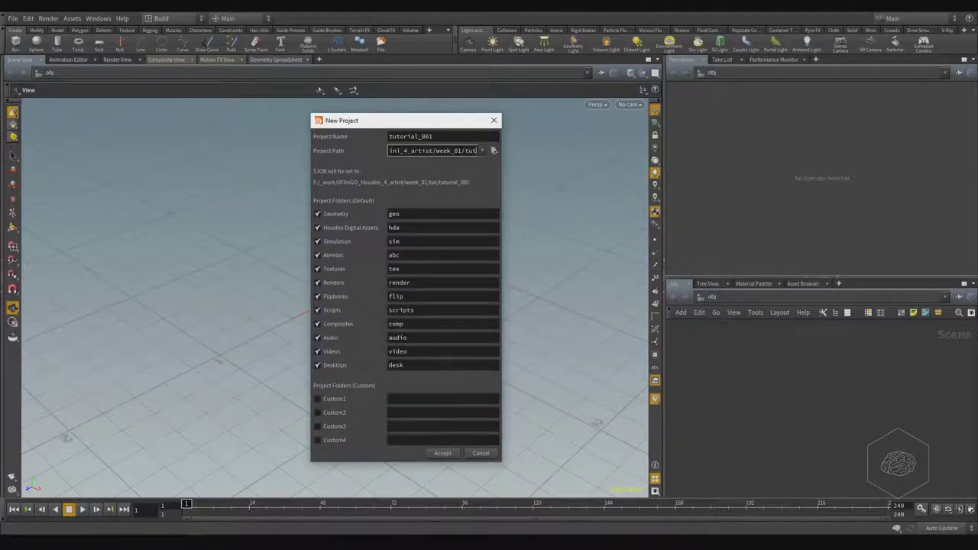
key(BackSpace)
key(BackSpace)
key(BackSpace)
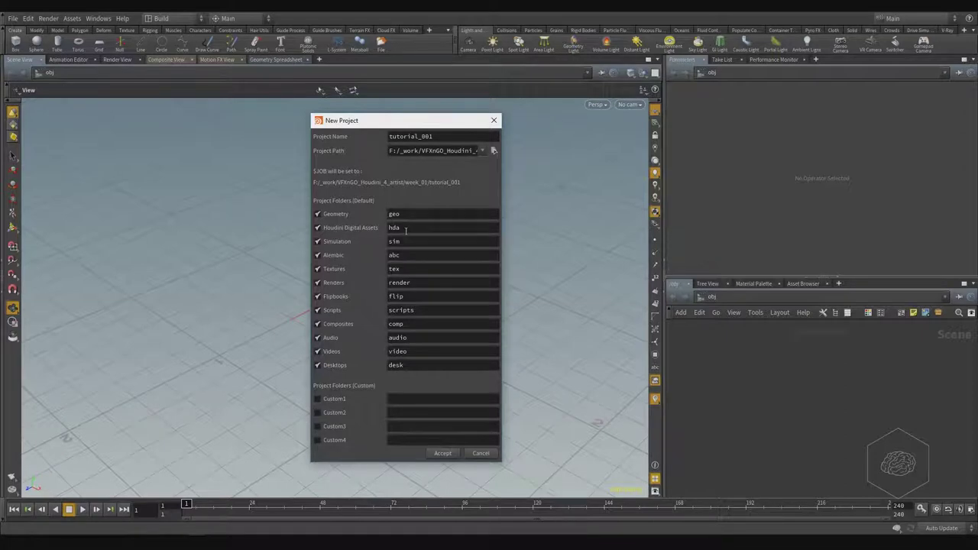
Enable the first custom project folder and name it My_Folder_Reference.
double_click(416, 228)
click(339, 246)
click(318, 399)
click(414, 397)
text(My_Folder_Reference)
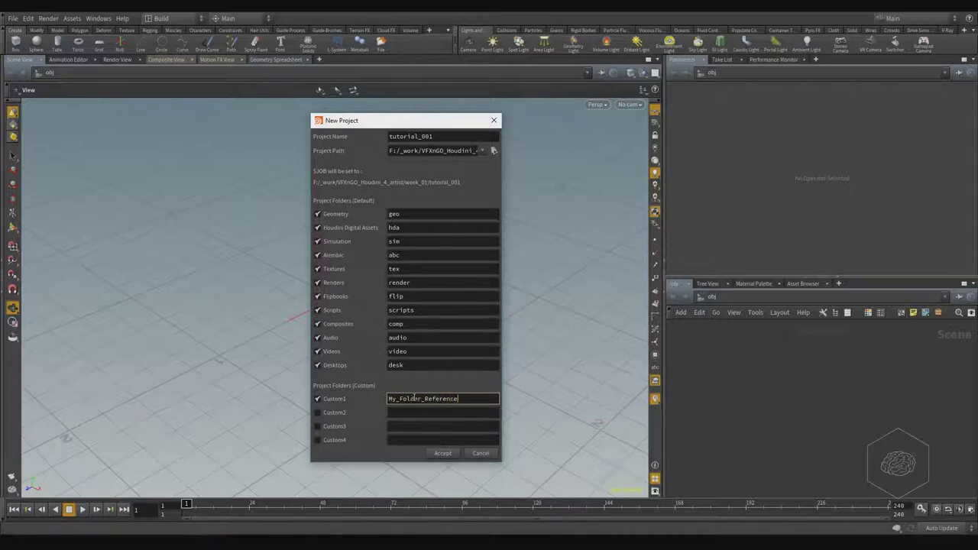
key(Tab)
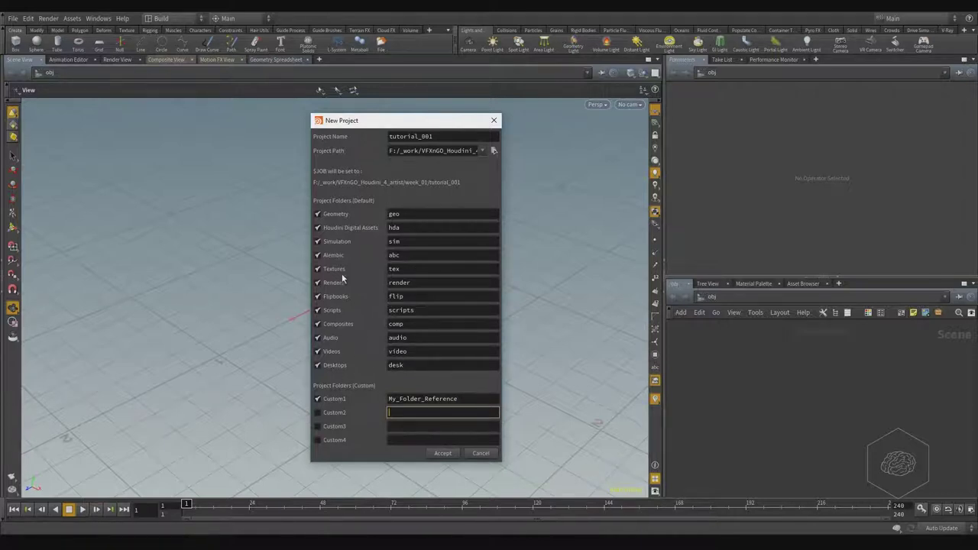
Exclude the simulation, textures, flipbooks, scripts, composites, audio, videos and desktops folders, and create the project.
click(318, 366)
click(319, 352)
click(319, 337)
click(319, 325)
click(319, 298)
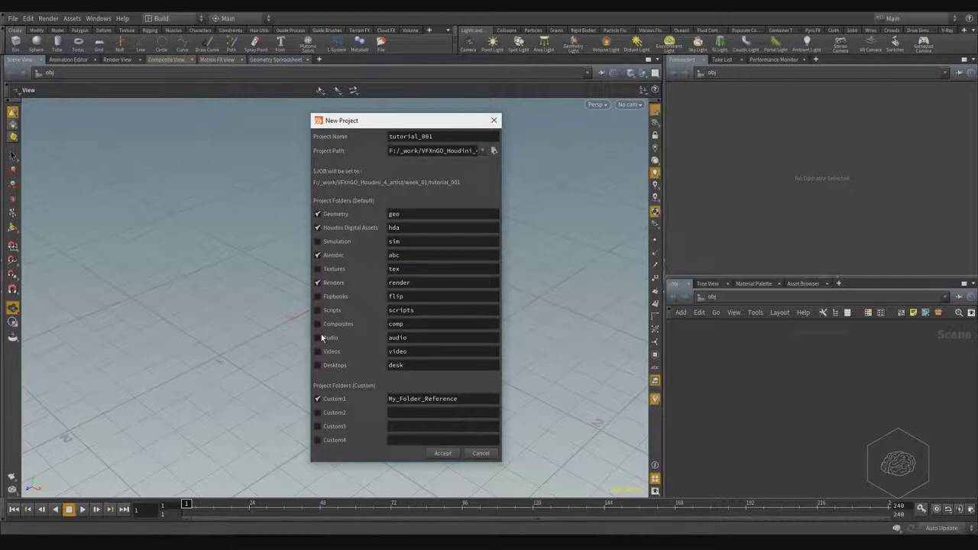
click(451, 454)
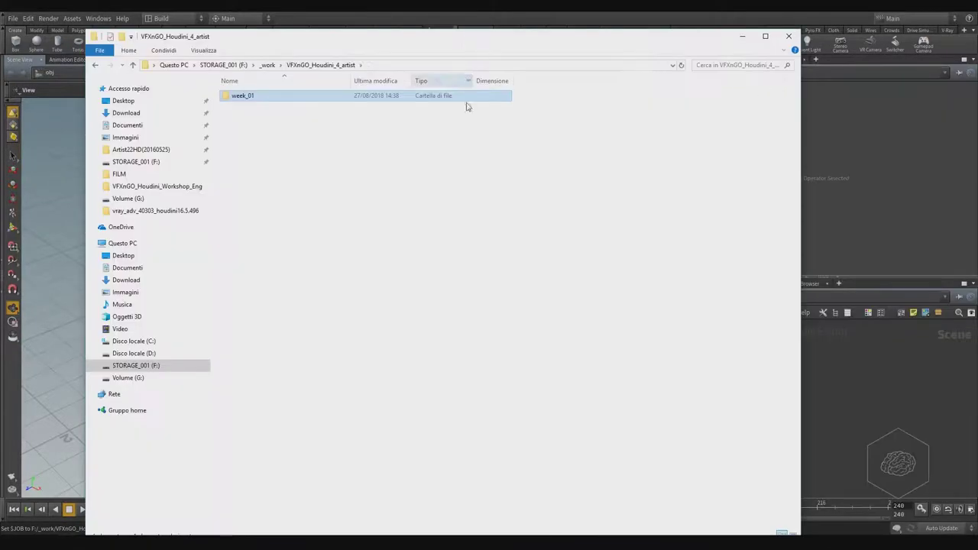
In File Explorer, open week_01 and its tutorial_001 folder to inspect the created project subfolders.
double_click(247, 103)
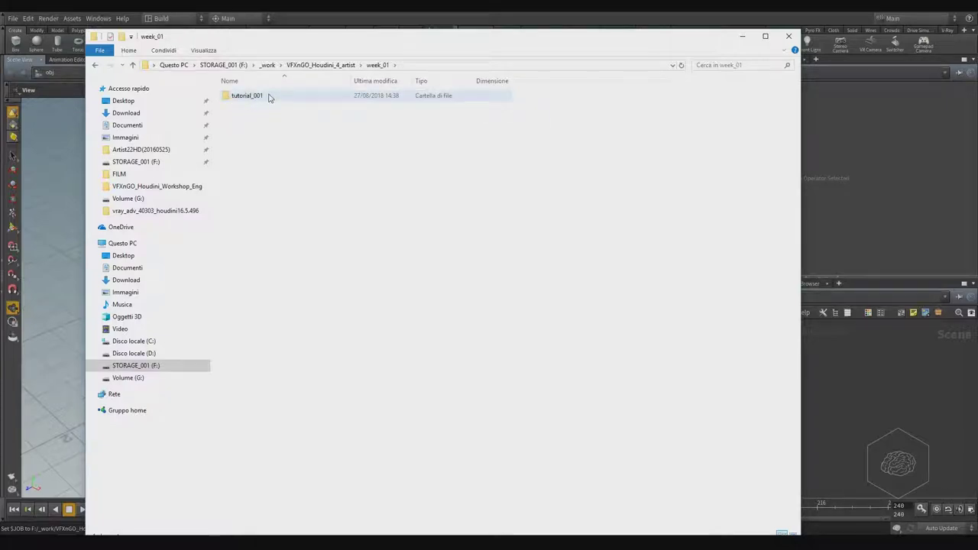
double_click(270, 99)
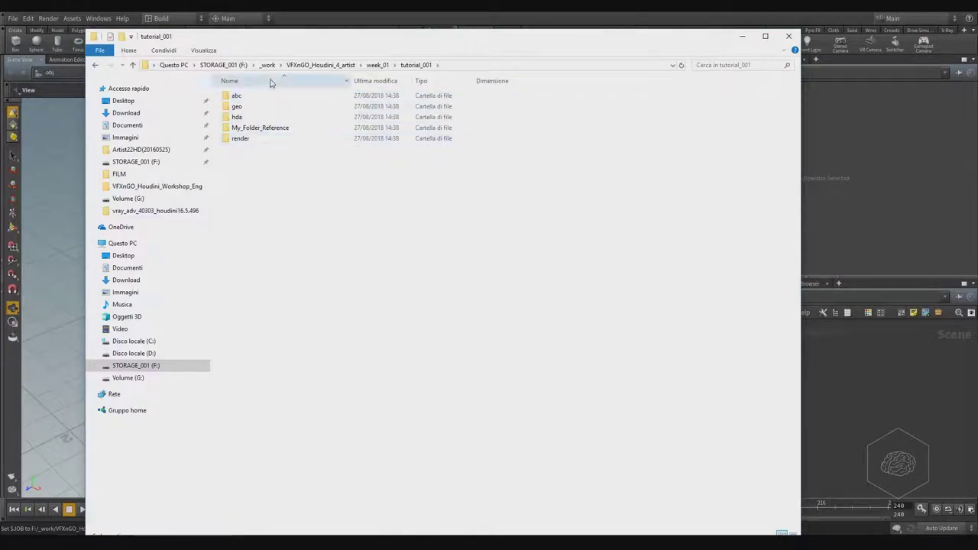
drag(276, 43, 591, 54)
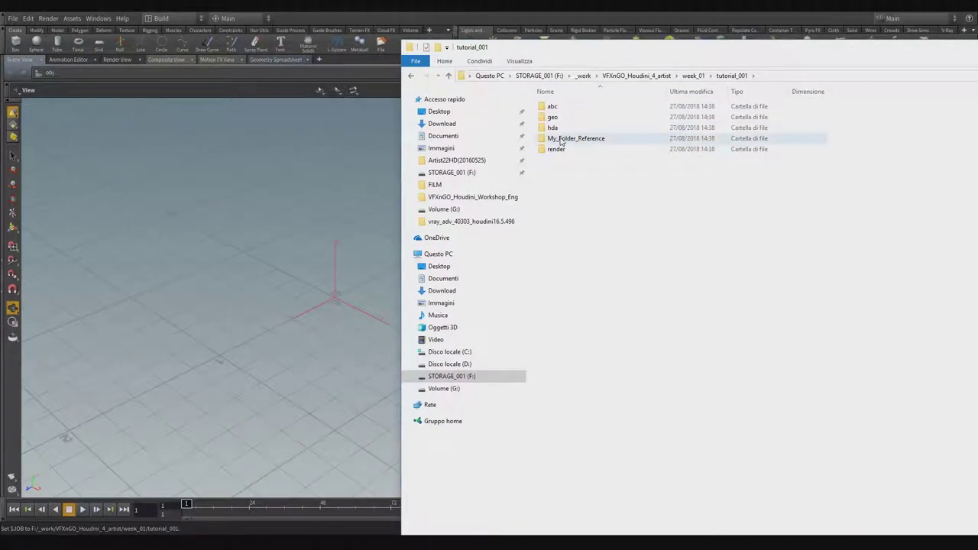
Reopen the new project settings and place the tutorial_001 folder window beside them to compare the enabled folders.
click(13, 18)
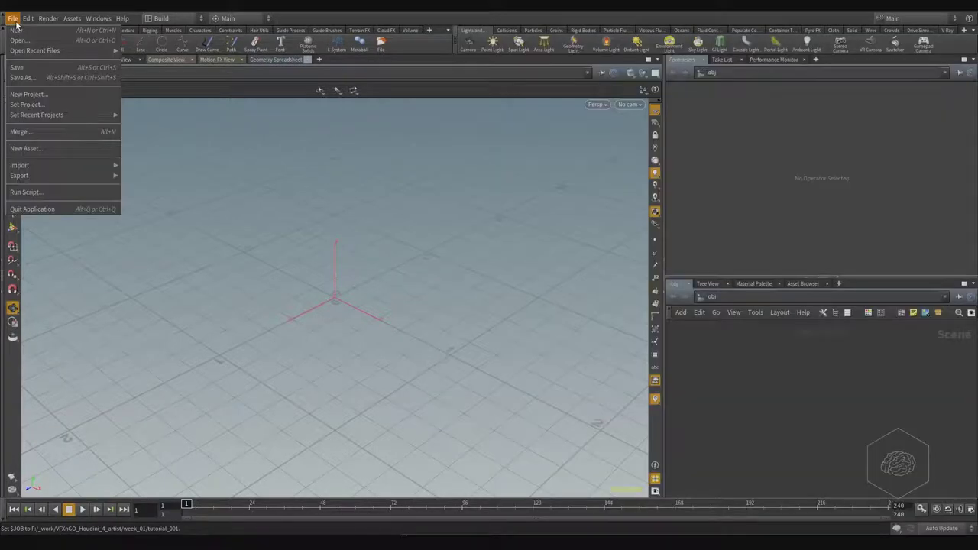
mouse_move(46, 116)
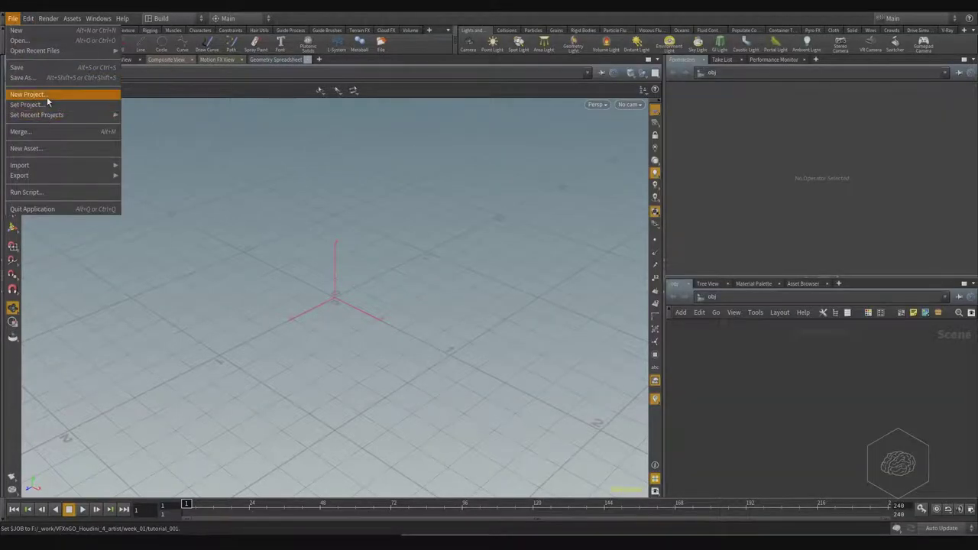
click(47, 96)
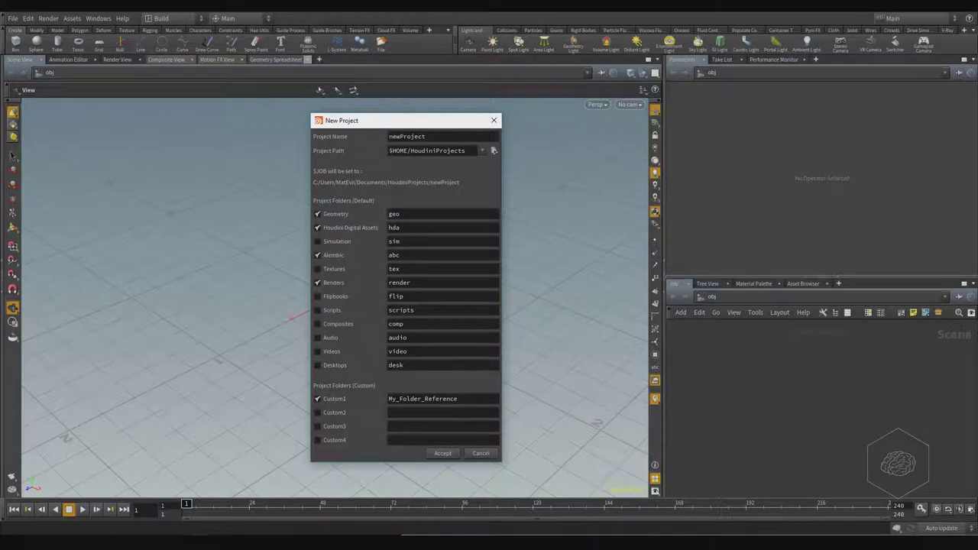
click(609, 529)
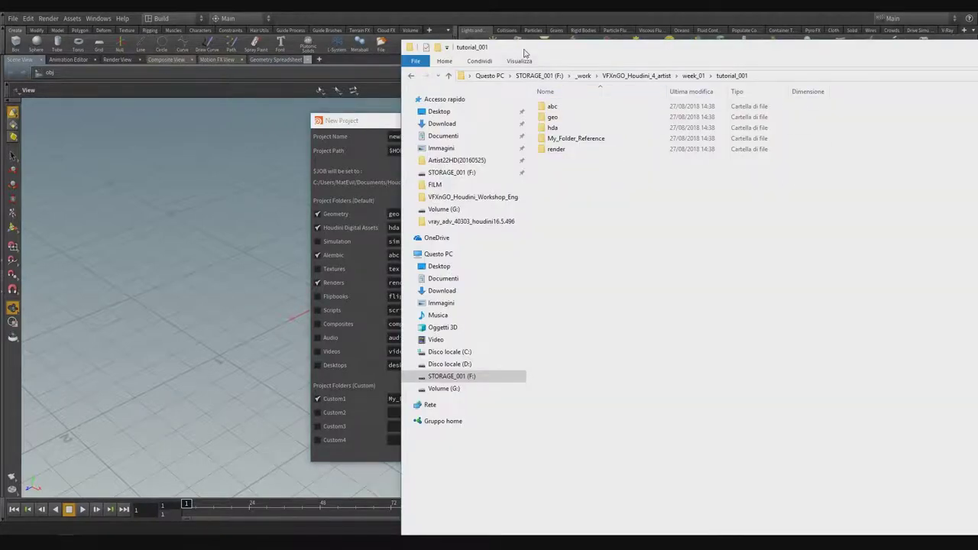
drag(519, 54, 619, 141)
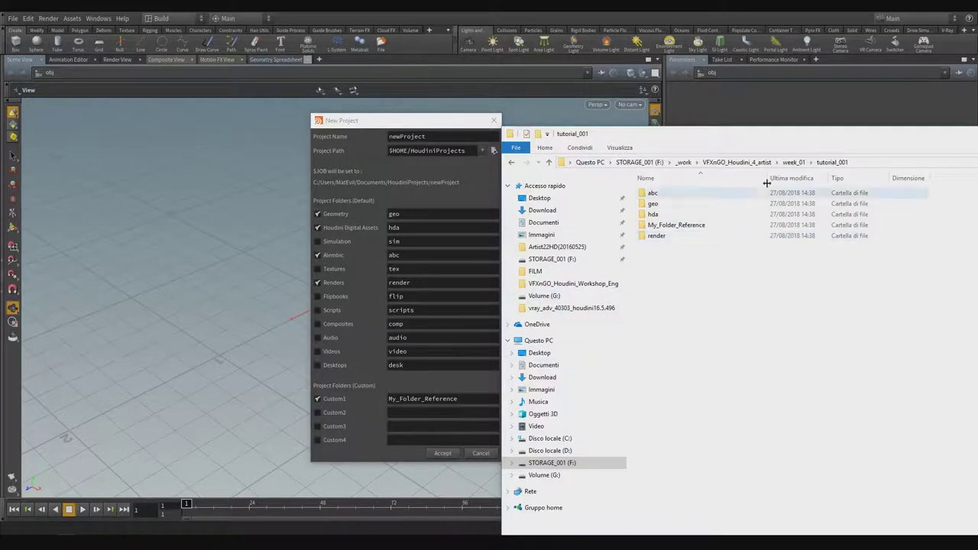
drag(800, 145, 651, 183)
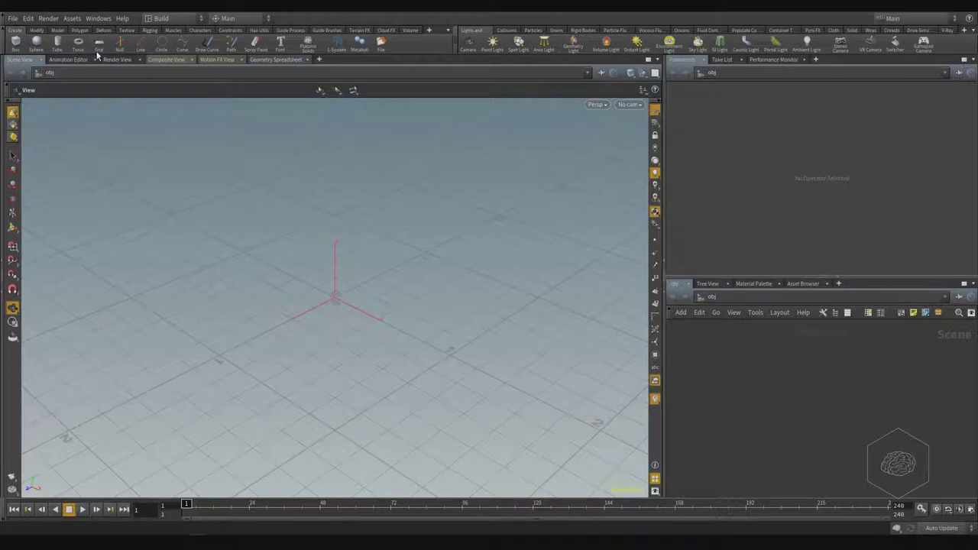
Set the current project to the tutorial_001 folder inside week_01.
click(14, 19)
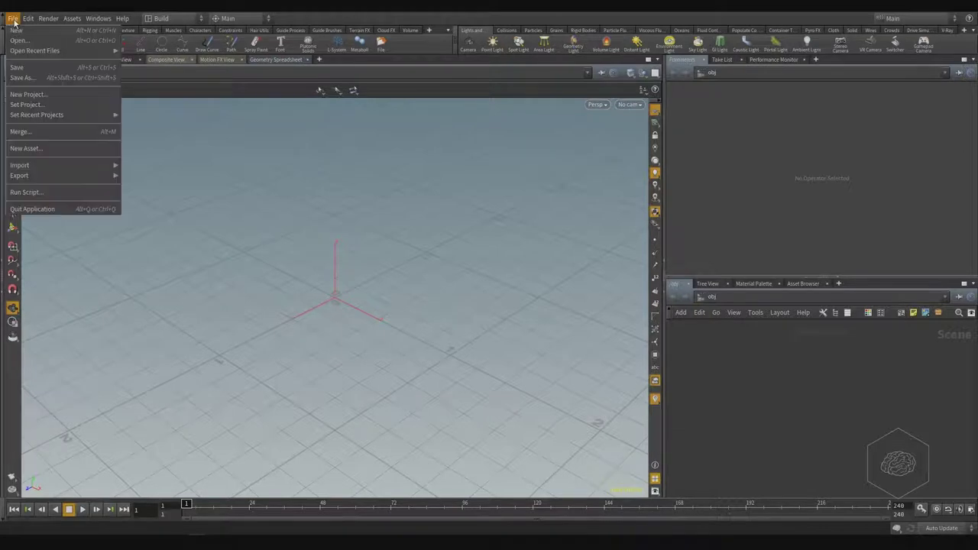
click(39, 107)
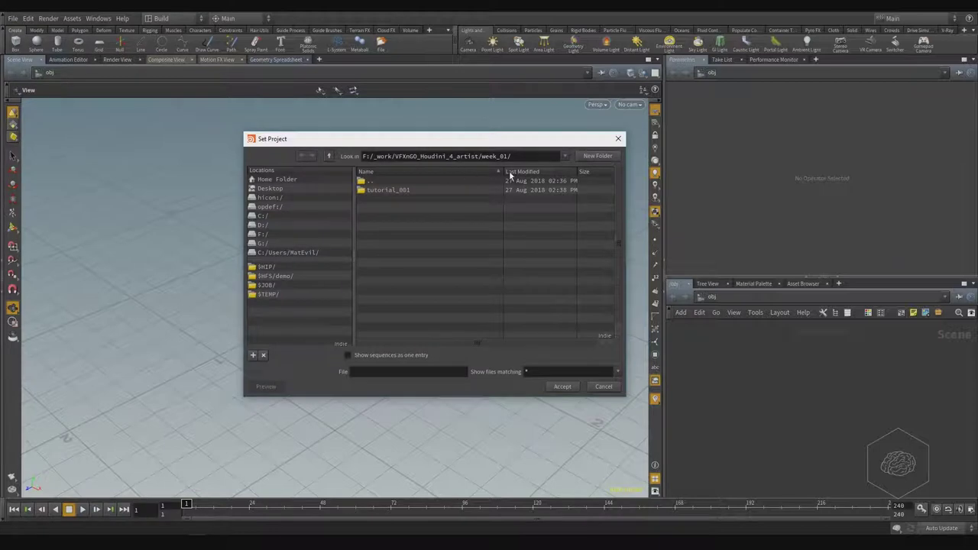
double_click(388, 191)
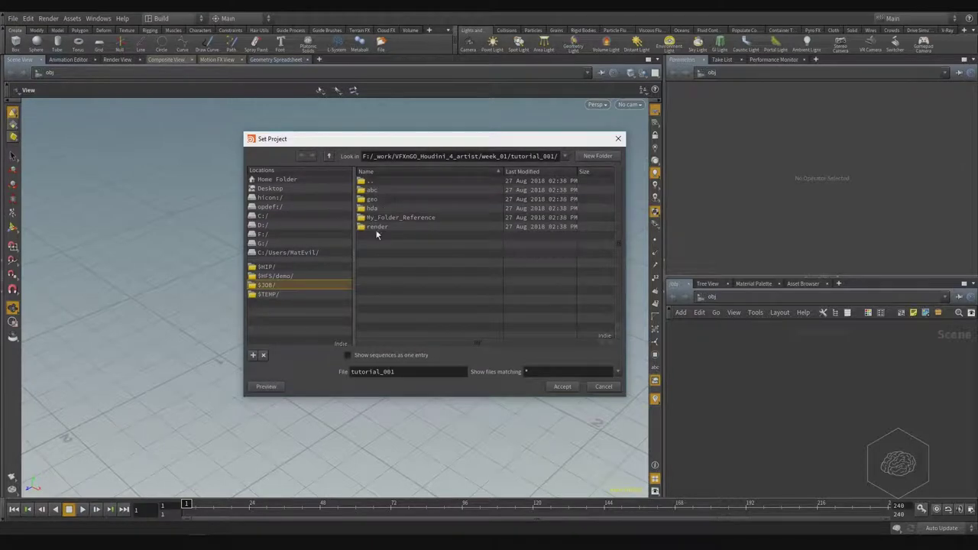
double_click(405, 371)
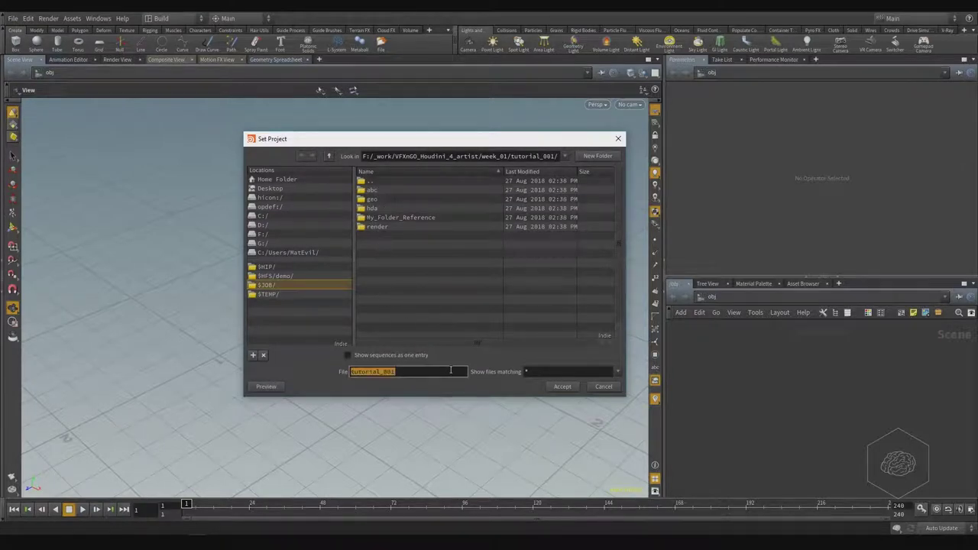
click(562, 386)
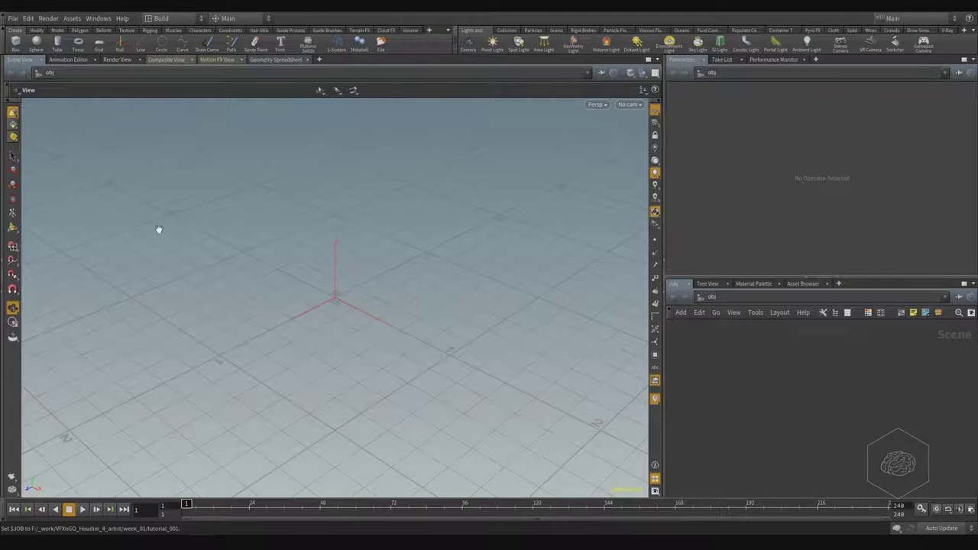
Save the scene as tutorial_001 in the tutorial_001 project folder.
click(11, 19)
mouse_move(31, 119)
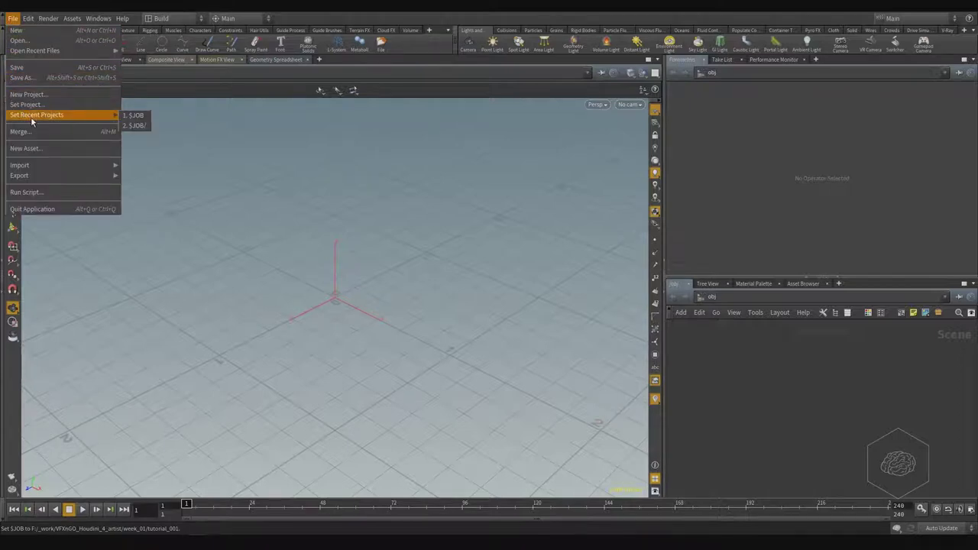
click(18, 78)
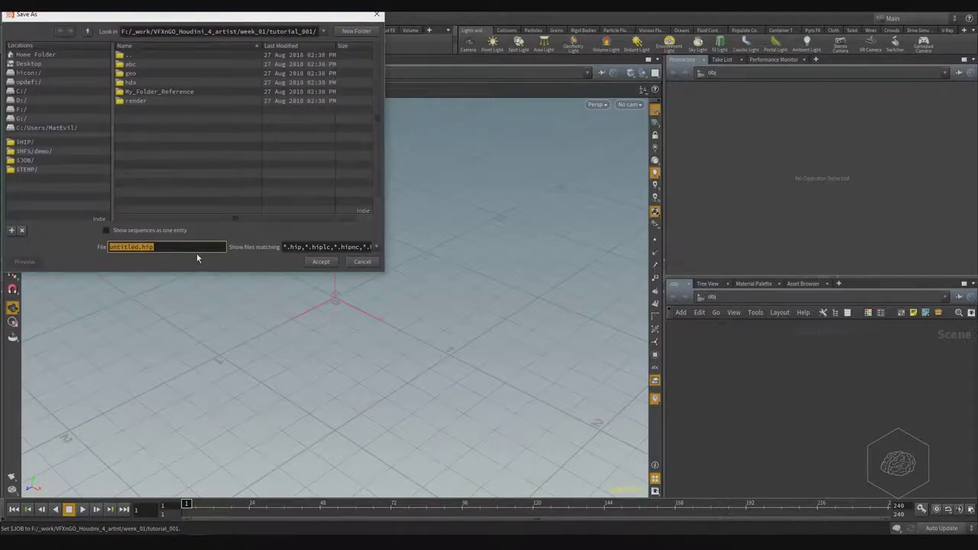
text(tutorial_001)
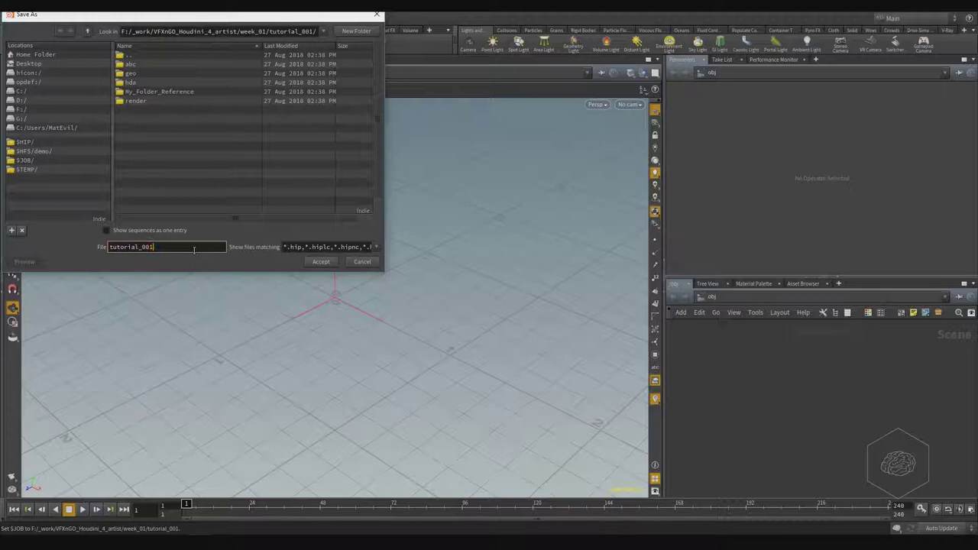
click(320, 262)
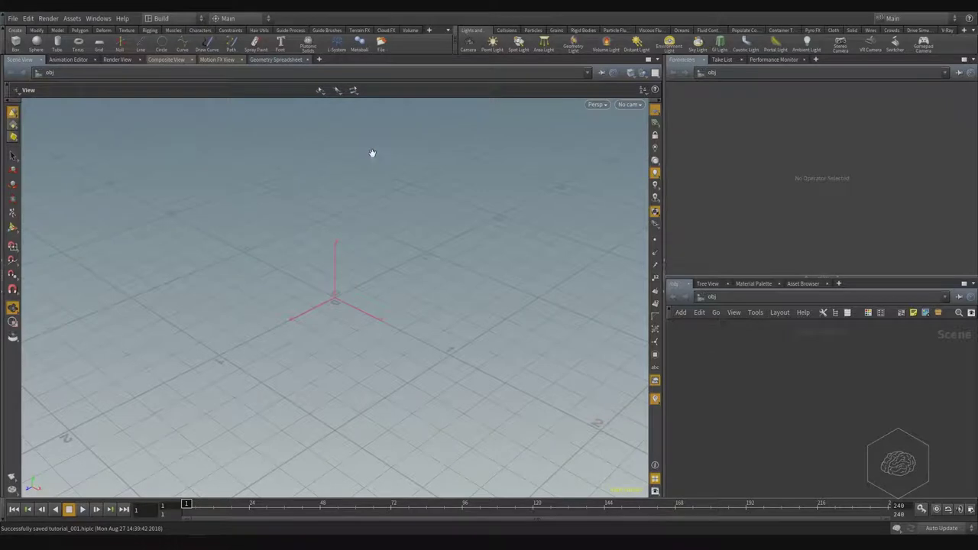
Switch to File Explorer to check the saved tutorial_001.hiplc file, and move the folder window aside.
key(alt+Tab)
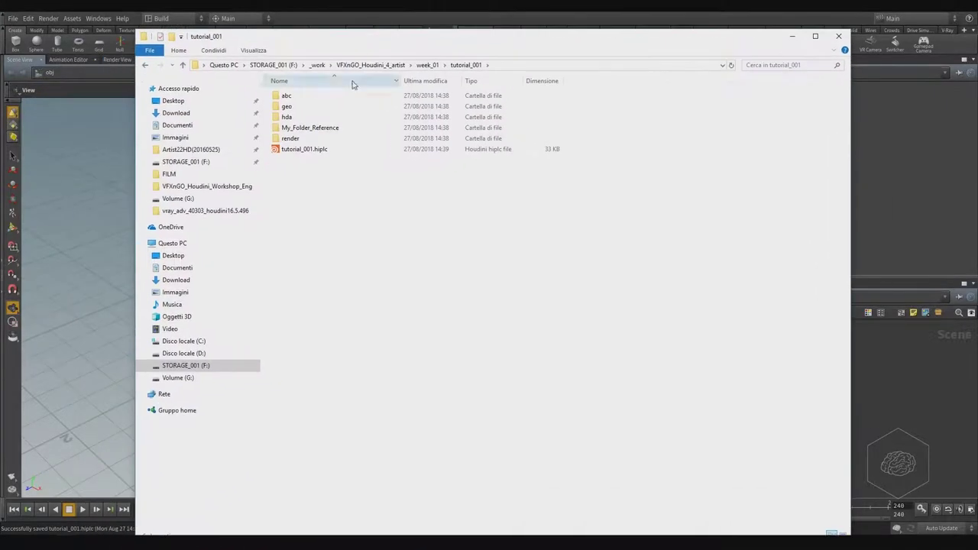
click(304, 149)
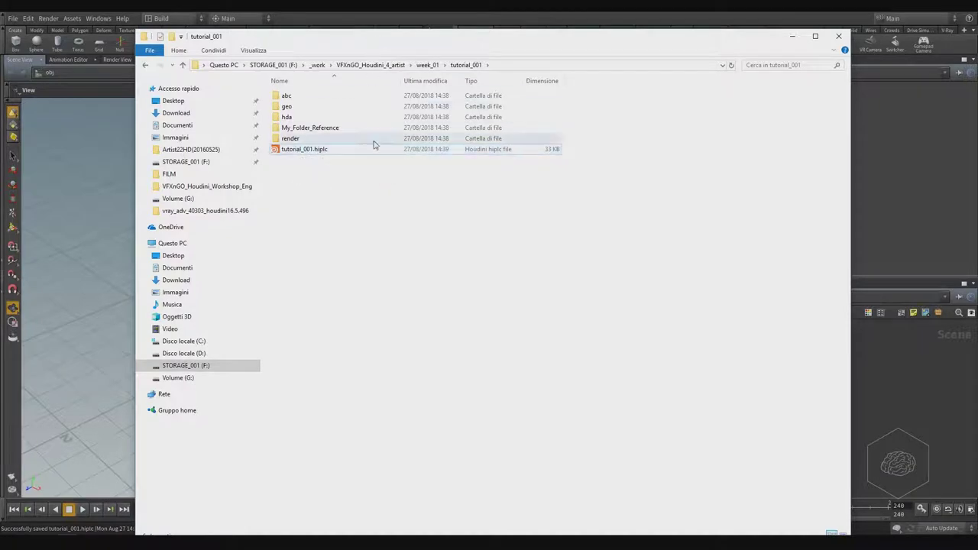
drag(356, 40, 403, 39)
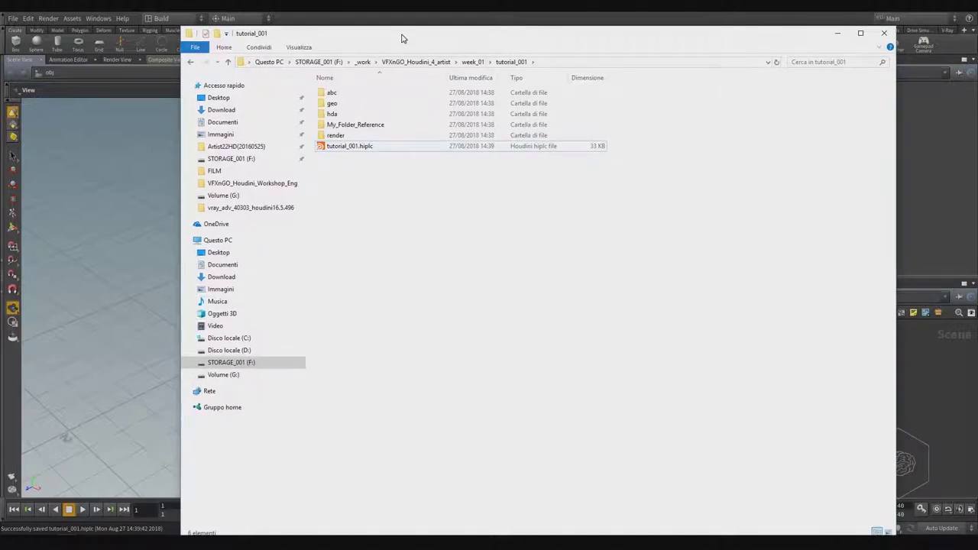
drag(403, 38, 556, 38)
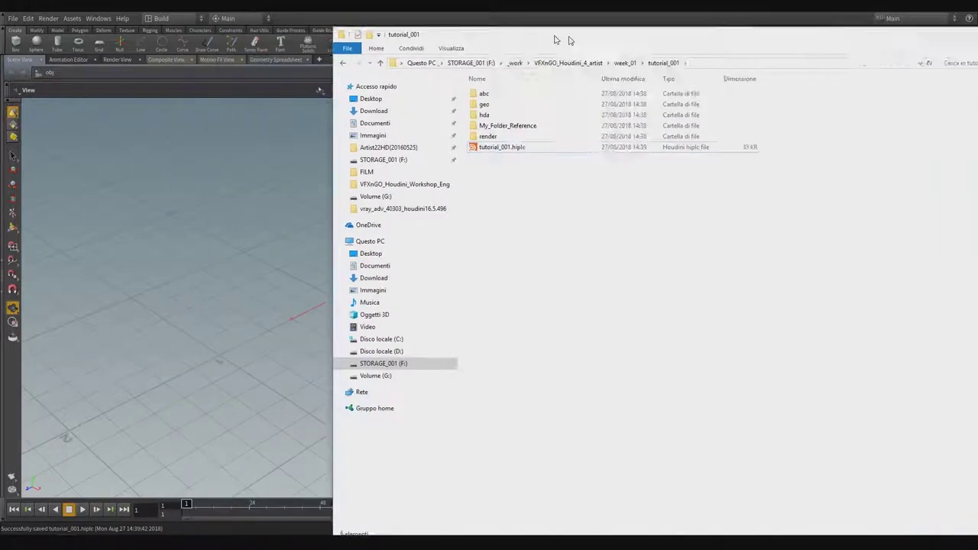
Back in Houdini, open the Aliases and Variables window and examine the HIP, HIPFILE, HIPNAME and JOB variables.
key(alt+Tab)
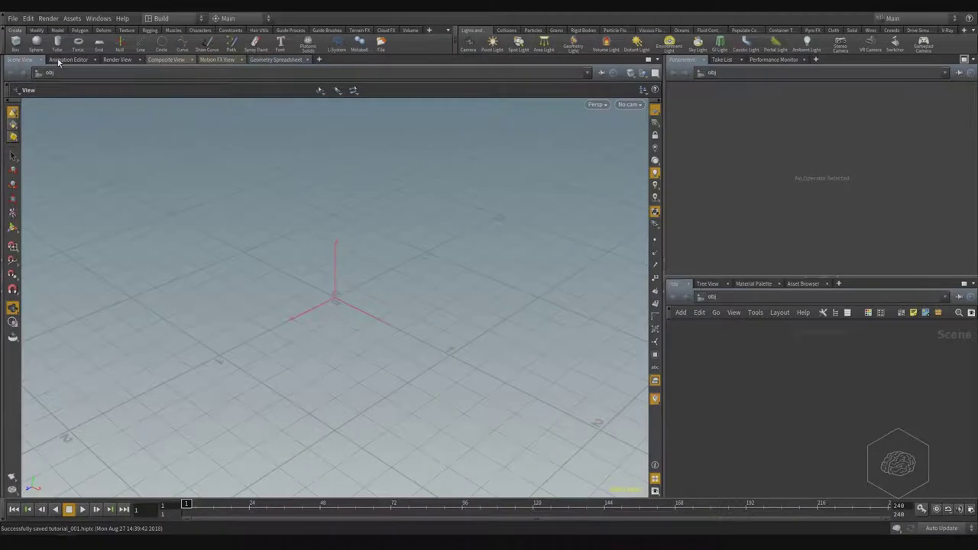
click(27, 19)
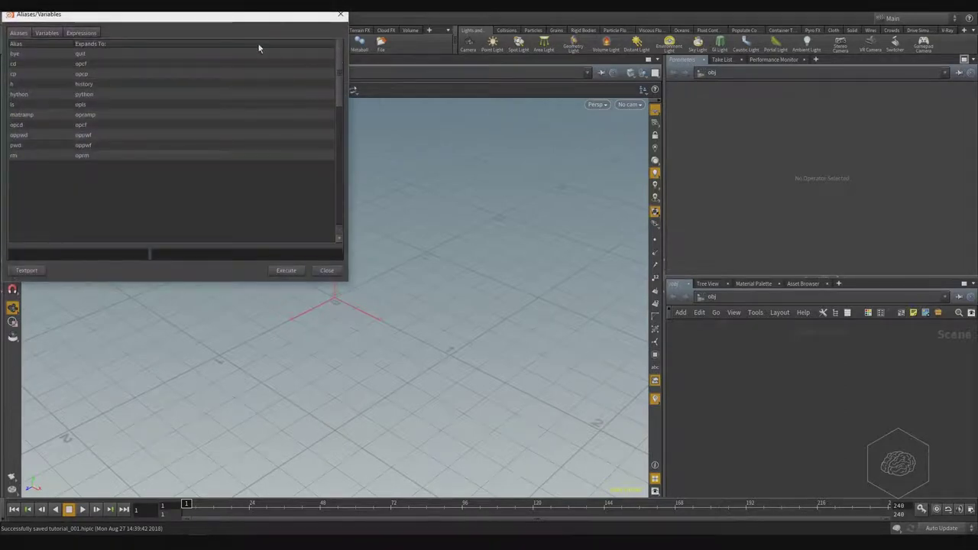
drag(224, 17, 572, 206)
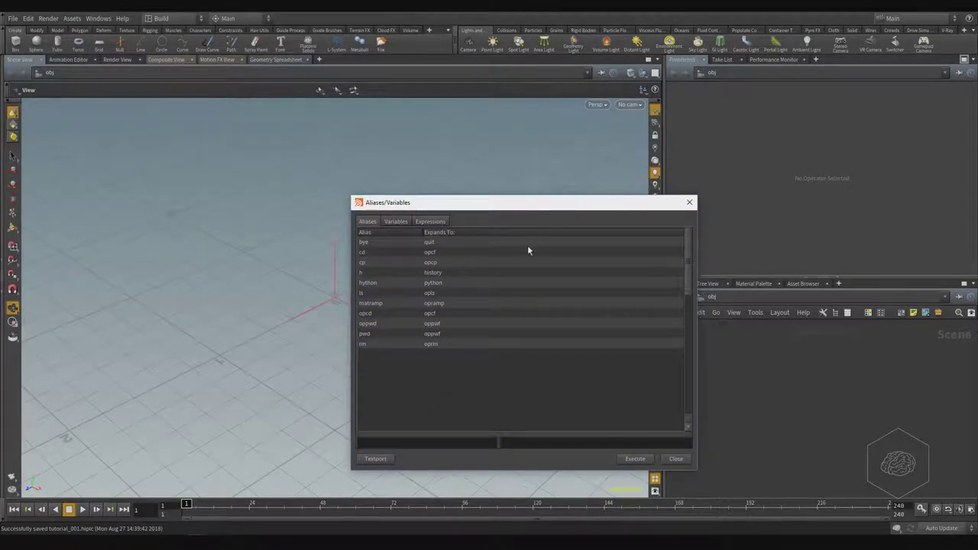
click(396, 221)
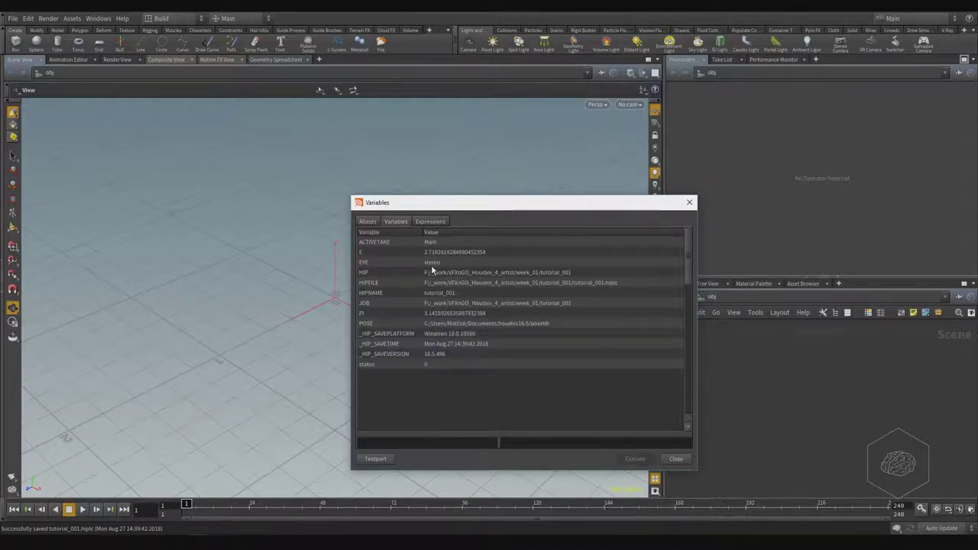
click(366, 274)
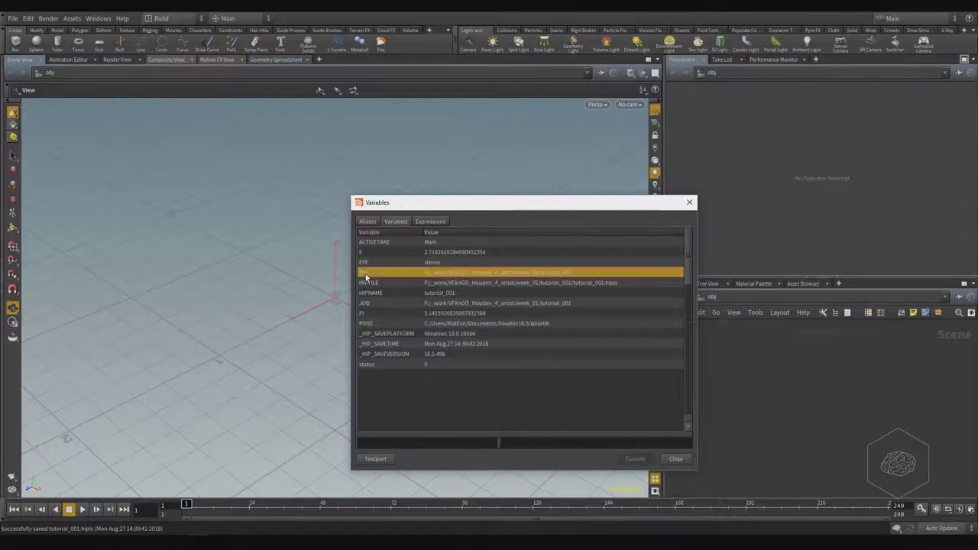
click(366, 285)
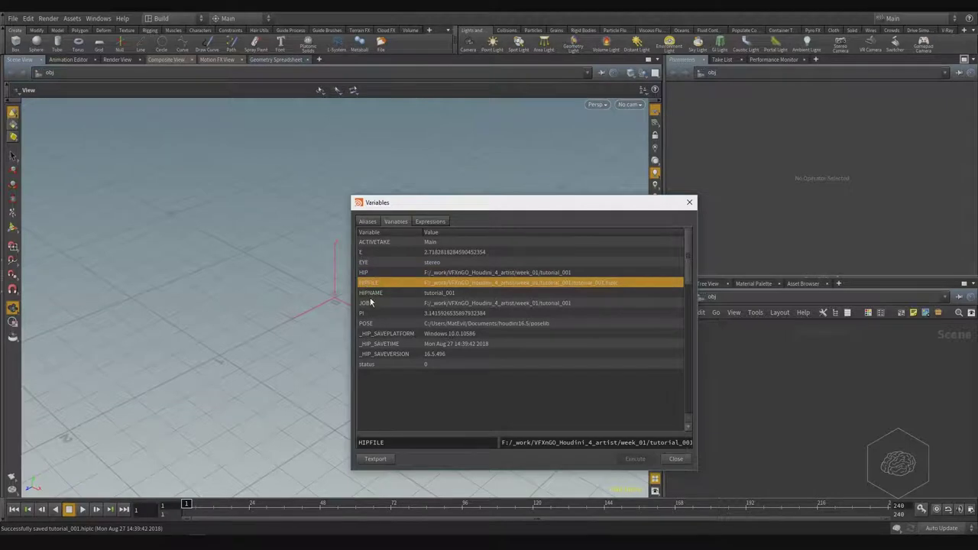
click(371, 294)
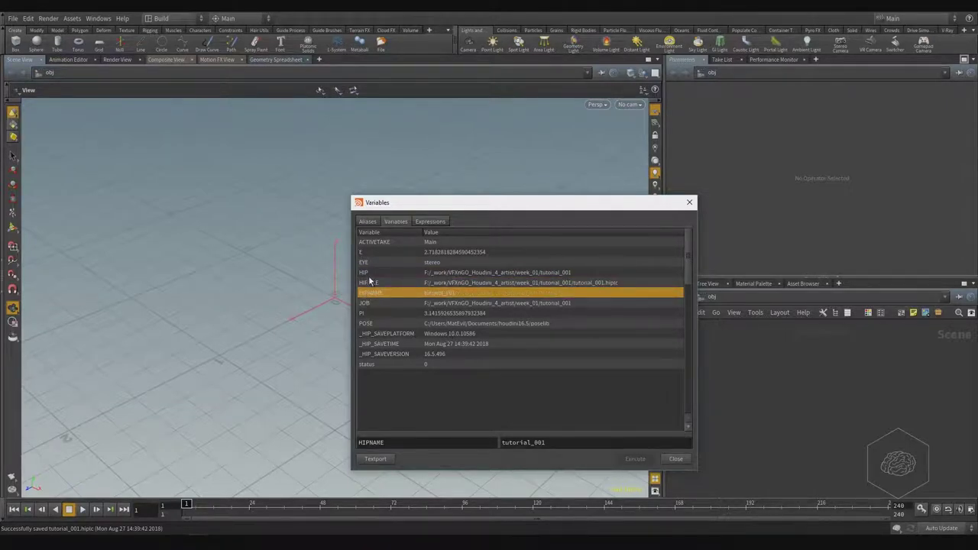
click(370, 273)
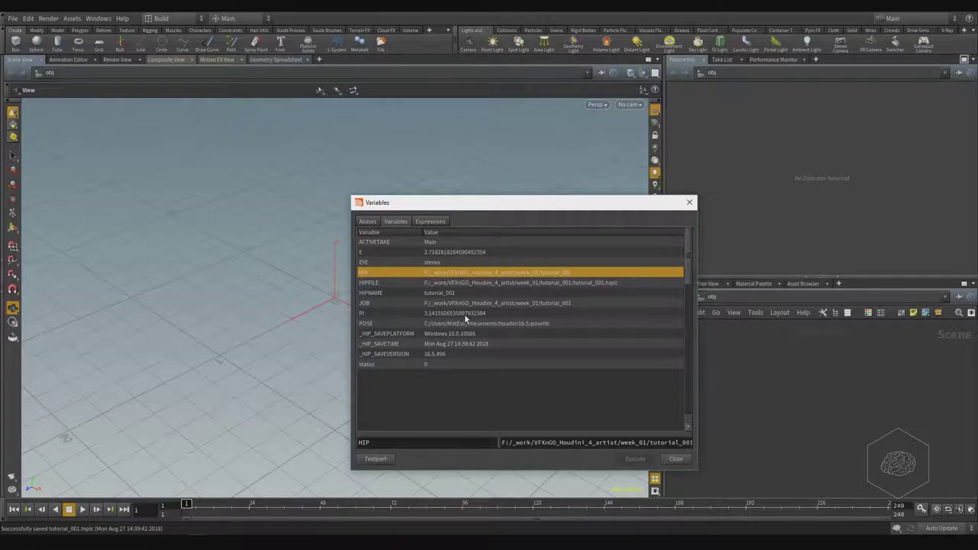
click(374, 325)
click(442, 304)
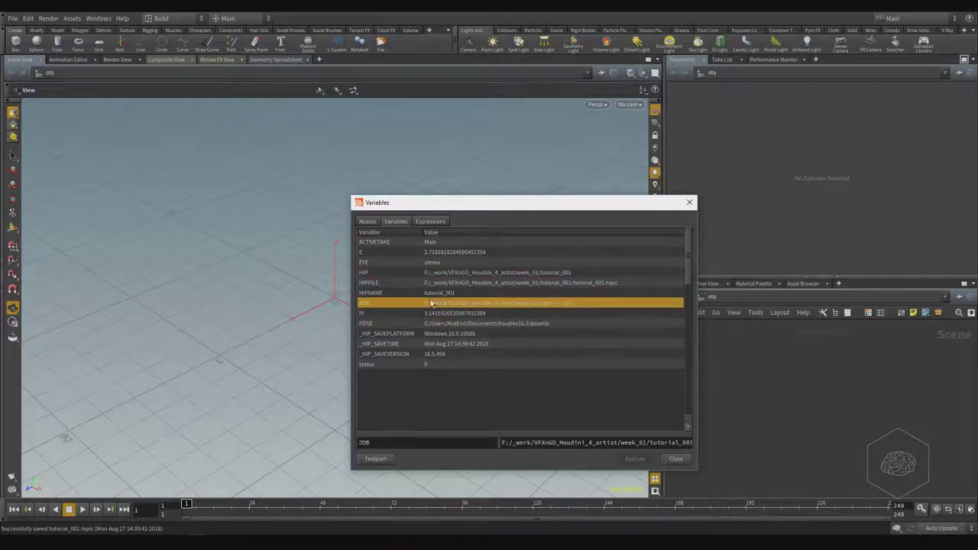
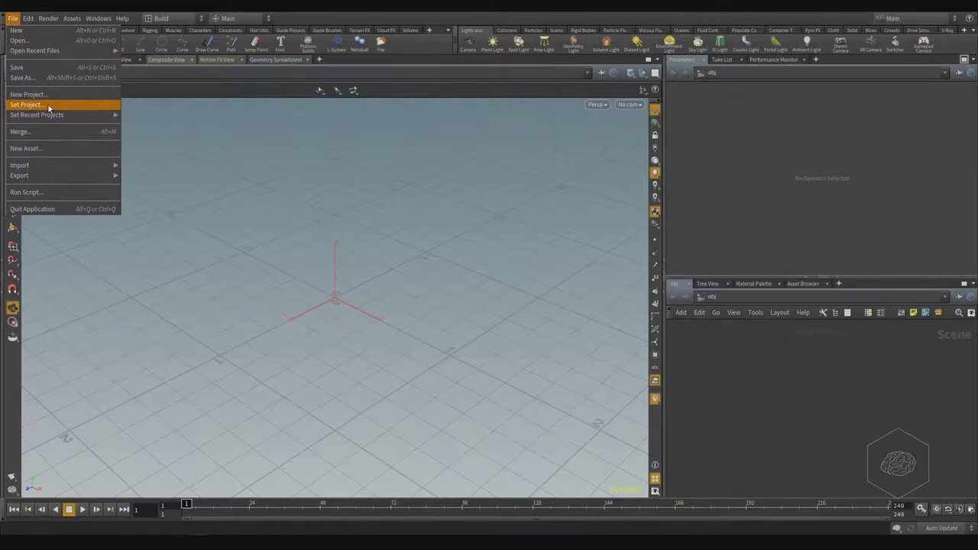
click(159, 124)
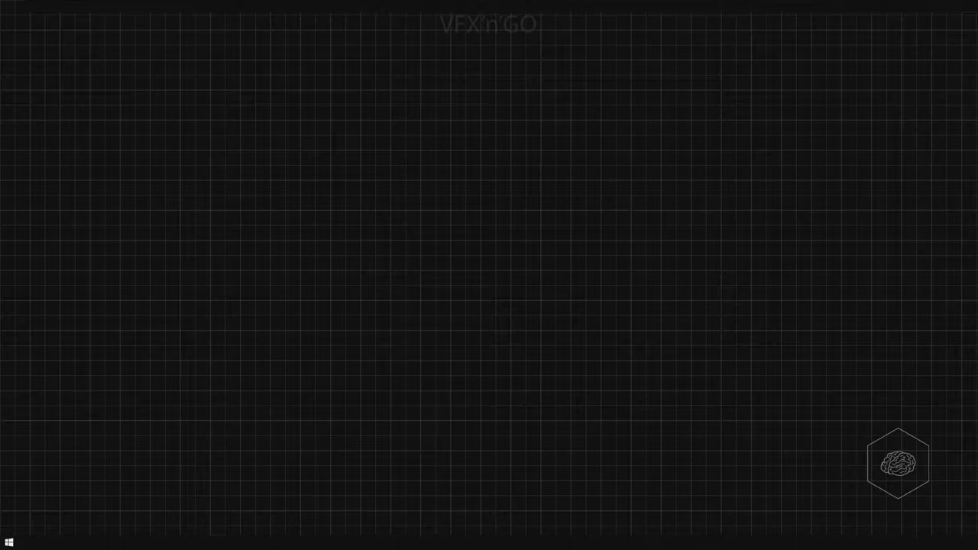
Find the Side Effects Software programs in Windows and launch License Administrator 16.5.496 to view the installed licenses window.
click(8, 541)
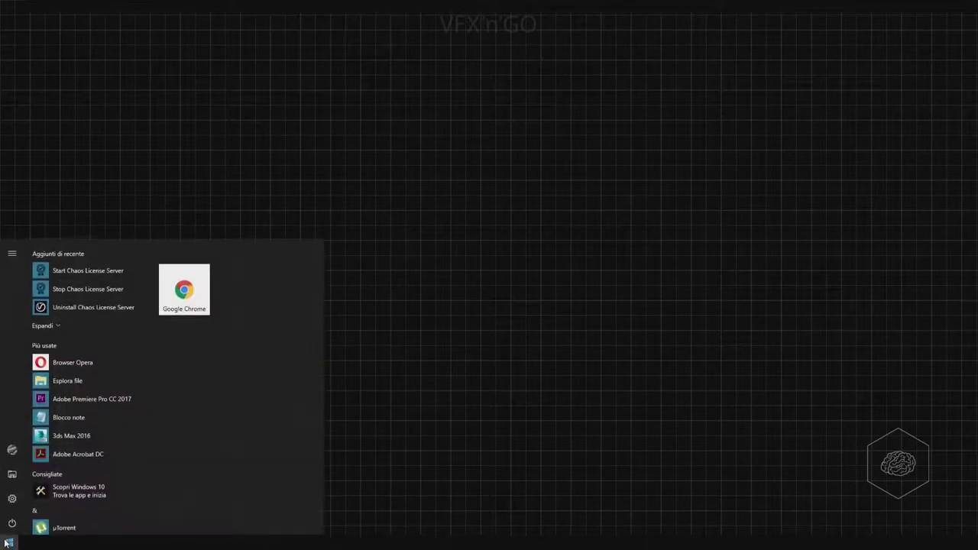
scroll(116, 434, down, 5)
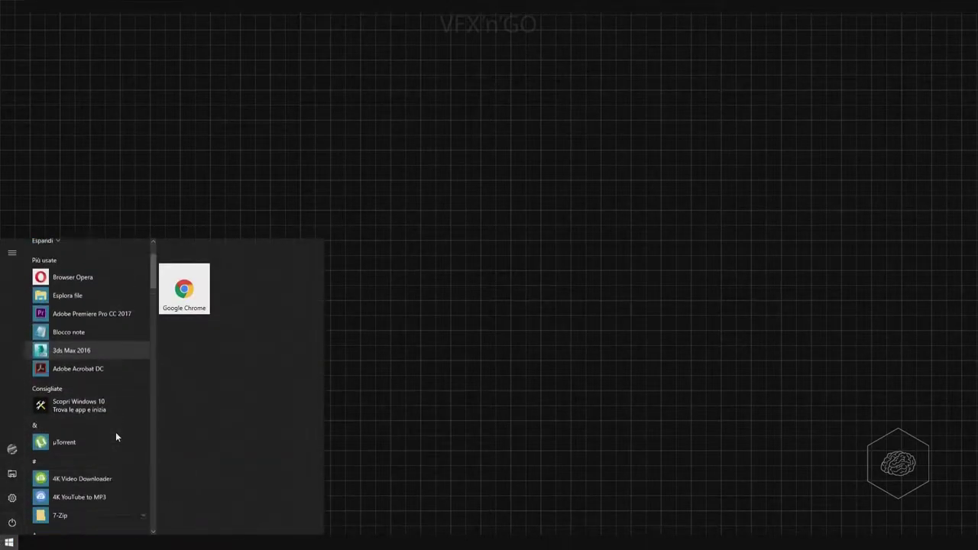
scroll(116, 432, down, 15)
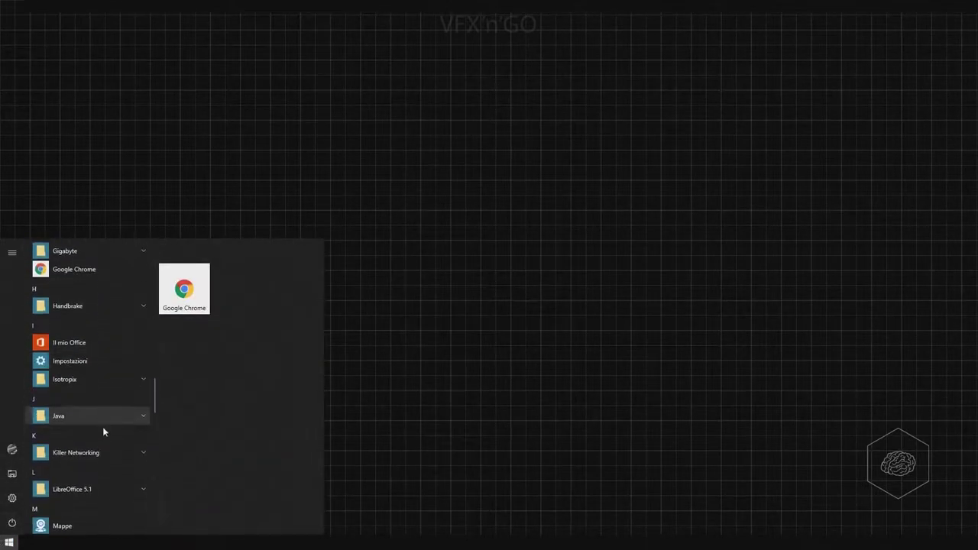
scroll(103, 432, down, 15)
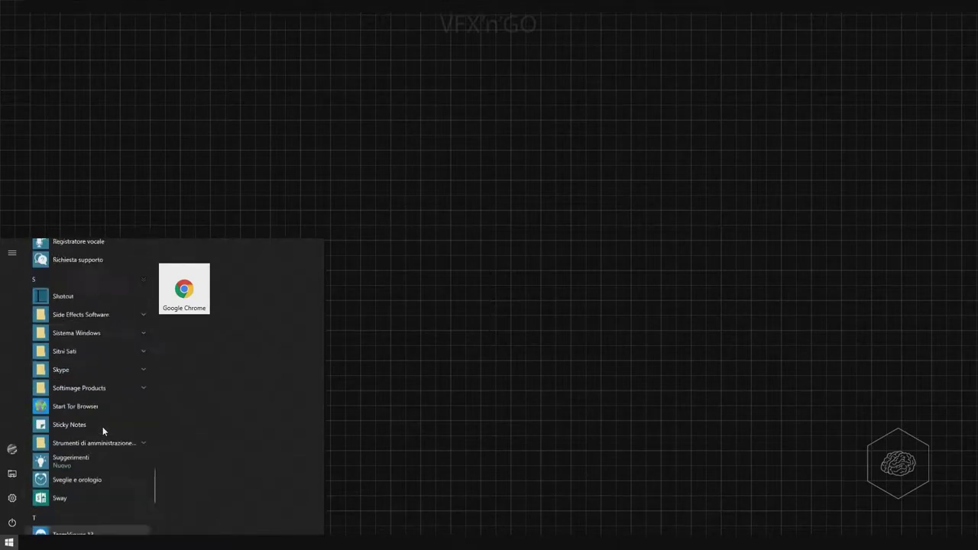
click(94, 429)
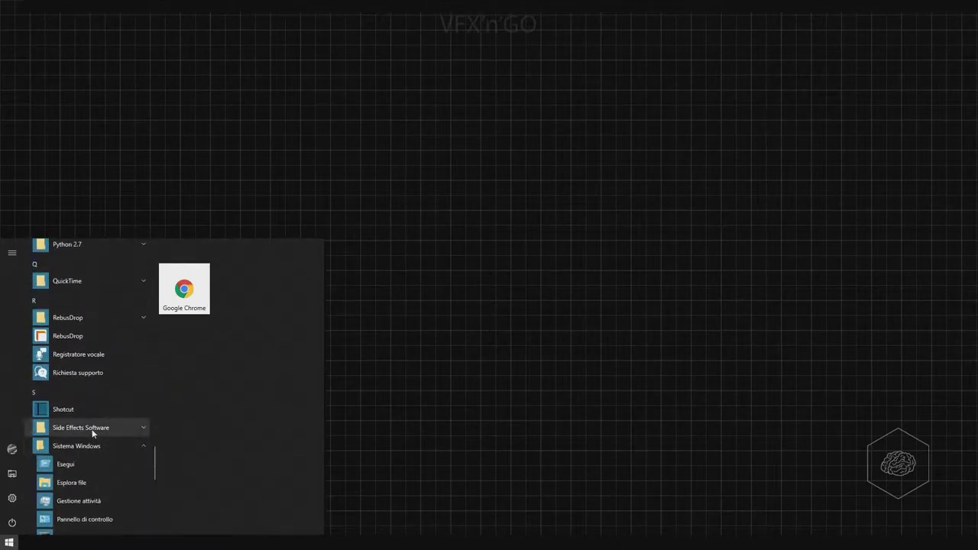
scroll(121, 363, down, 4)
scroll(121, 364, up, 1)
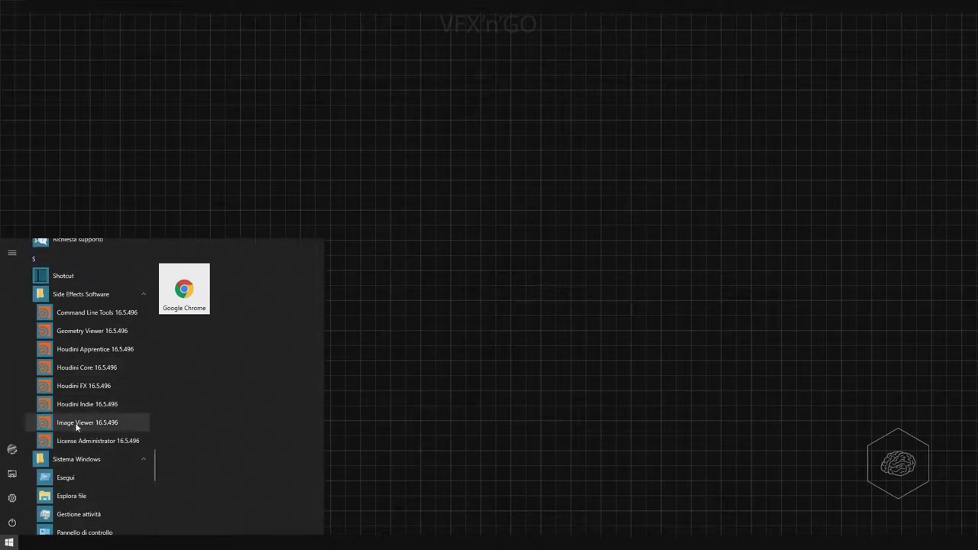
click(80, 459)
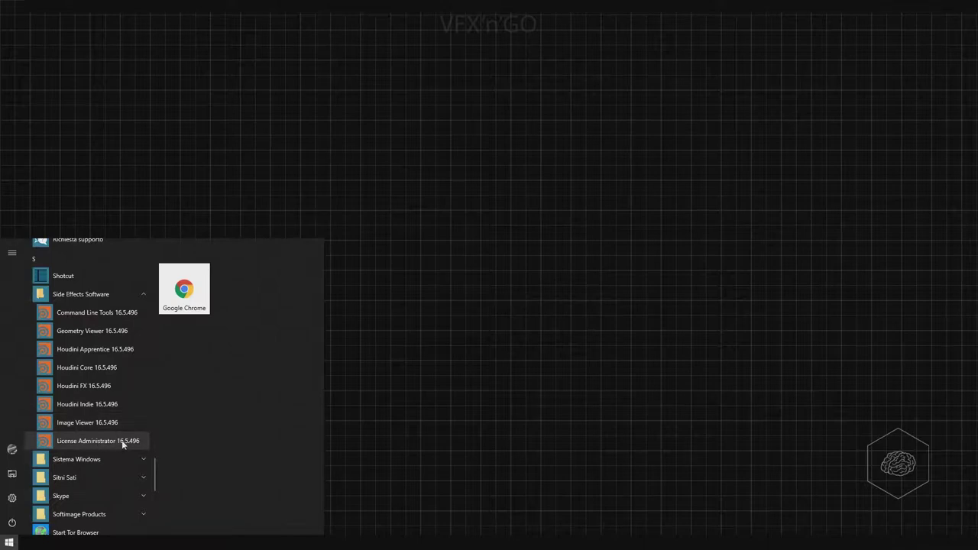
click(92, 443)
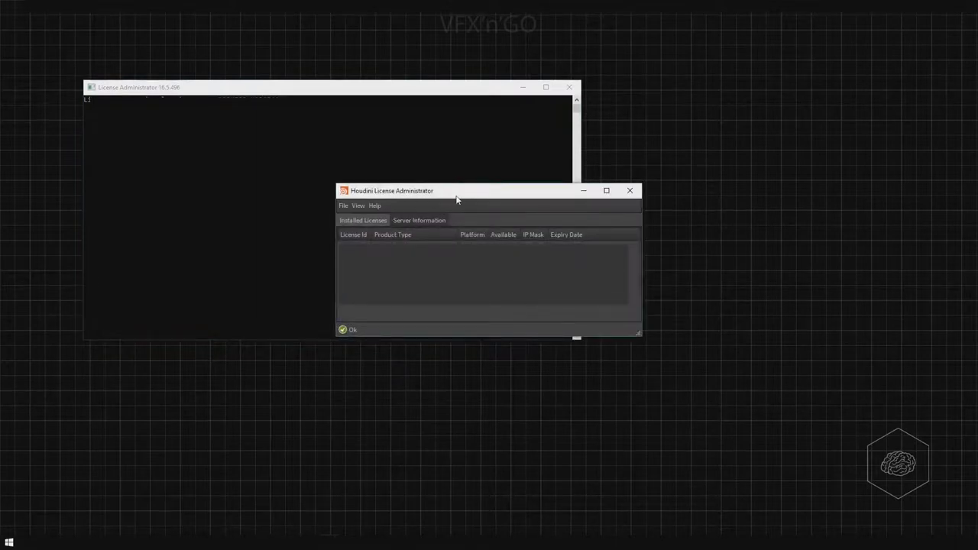
drag(457, 200, 491, 205)
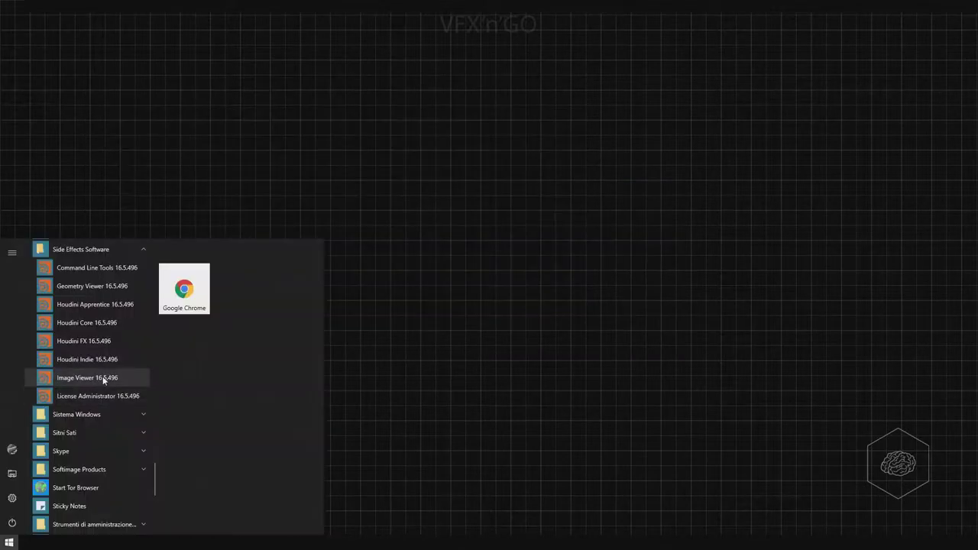
Launch Image Viewer 16.5.496 and load portrait_lighting_setups.jpg from the home folder.
click(88, 378)
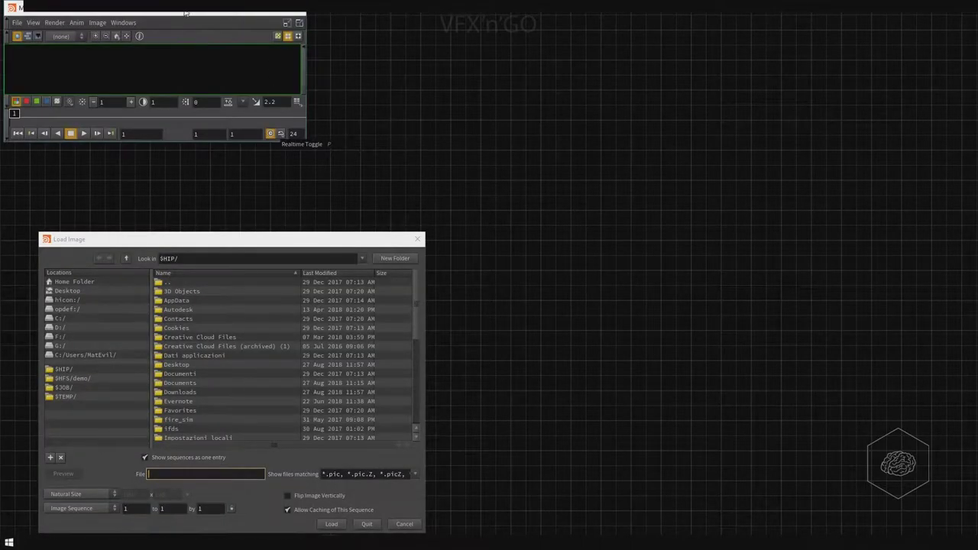
drag(185, 13, 594, 97)
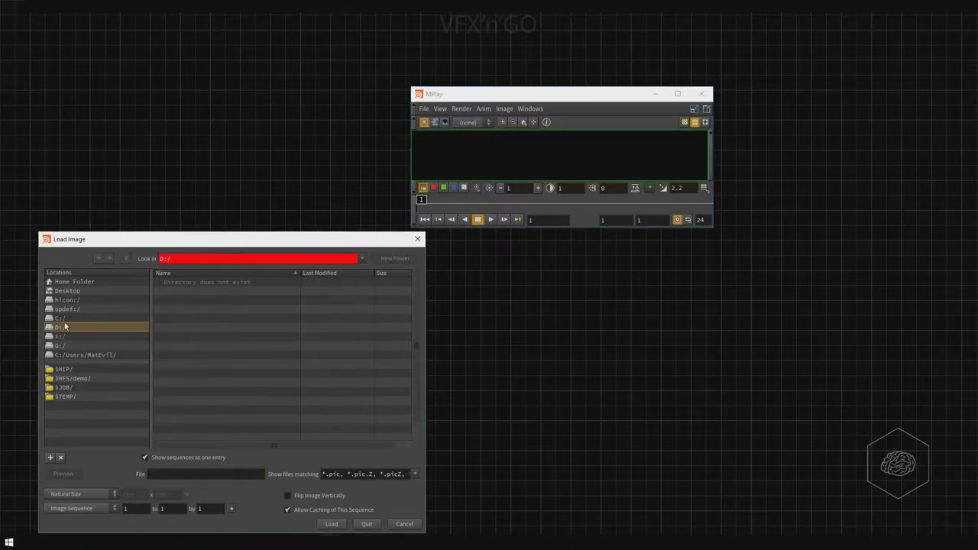
click(61, 319)
click(109, 291)
click(81, 281)
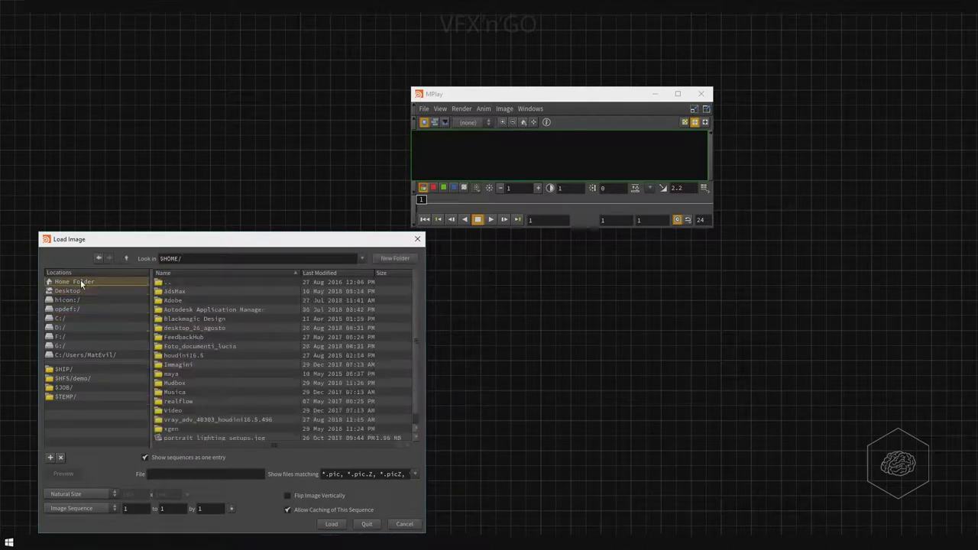
click(177, 384)
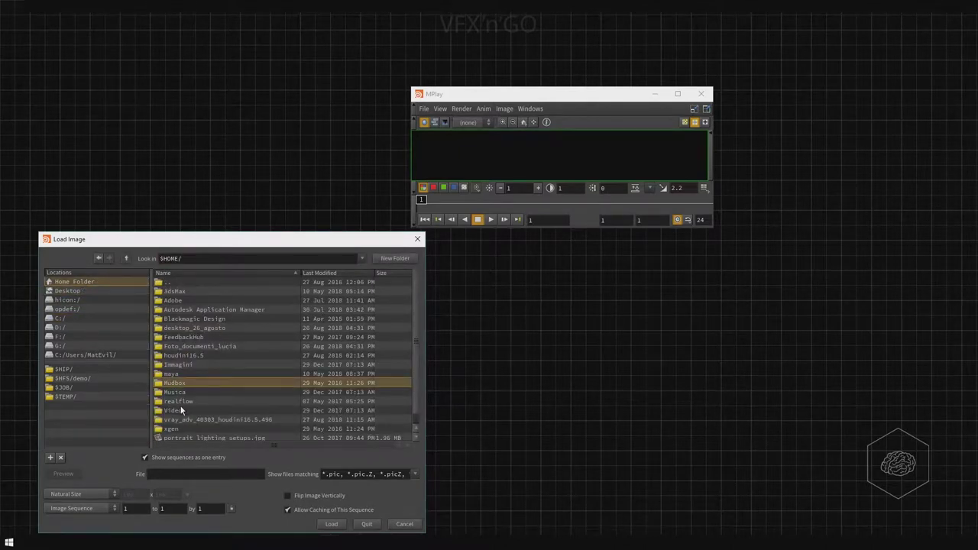
double_click(175, 365)
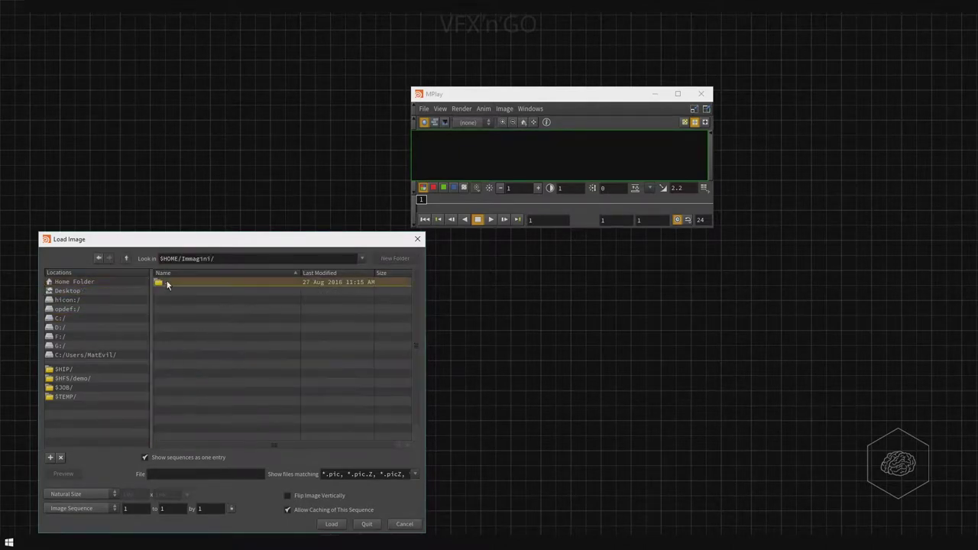
double_click(167, 283)
click(176, 437)
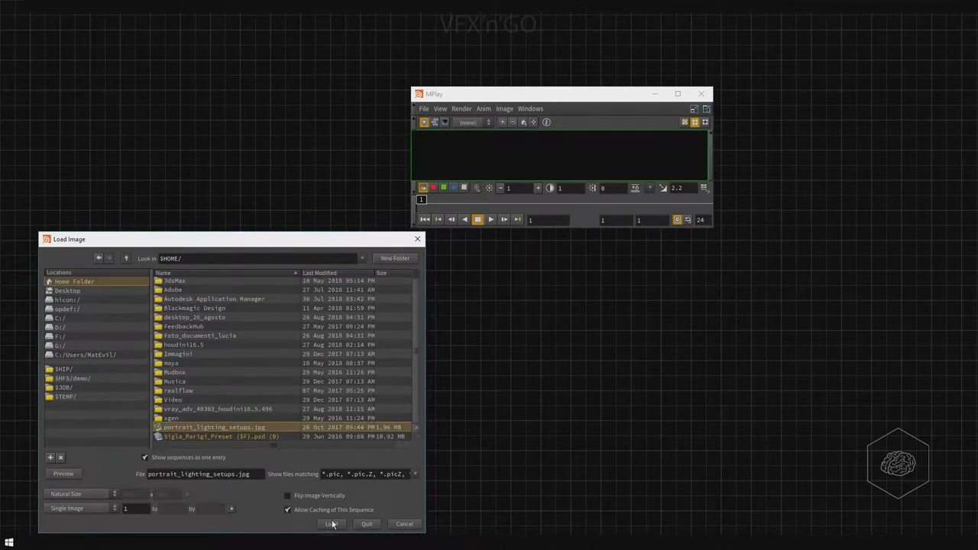
click(331, 523)
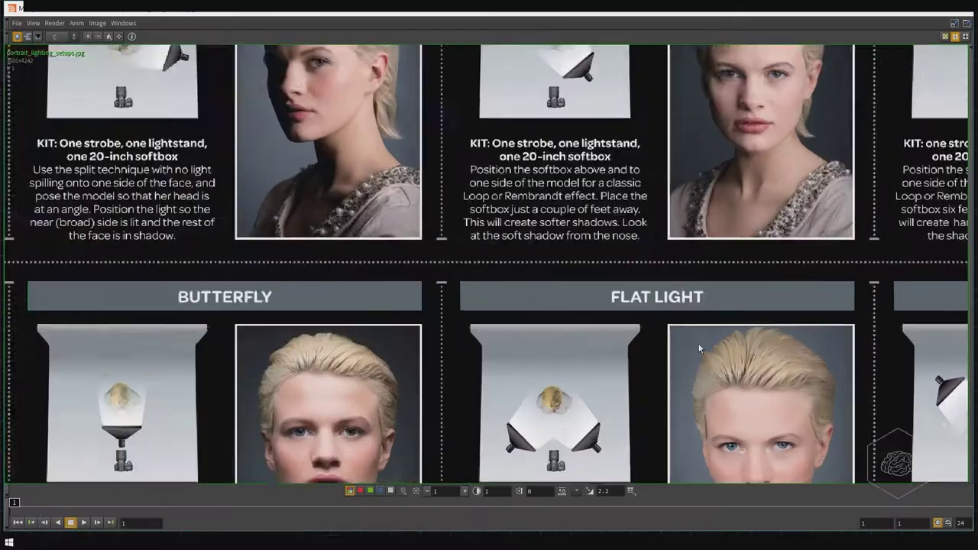
View the whole lighting guide image at different zoom levels and close Image Viewer.
scroll(580, 315, down, 4)
scroll(564, 308, down, 3)
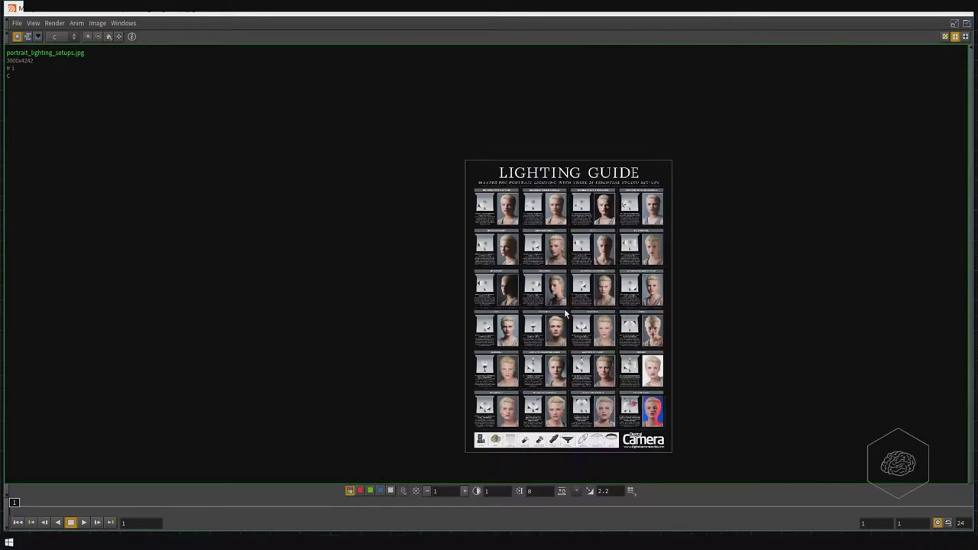
scroll(566, 294, up, 2)
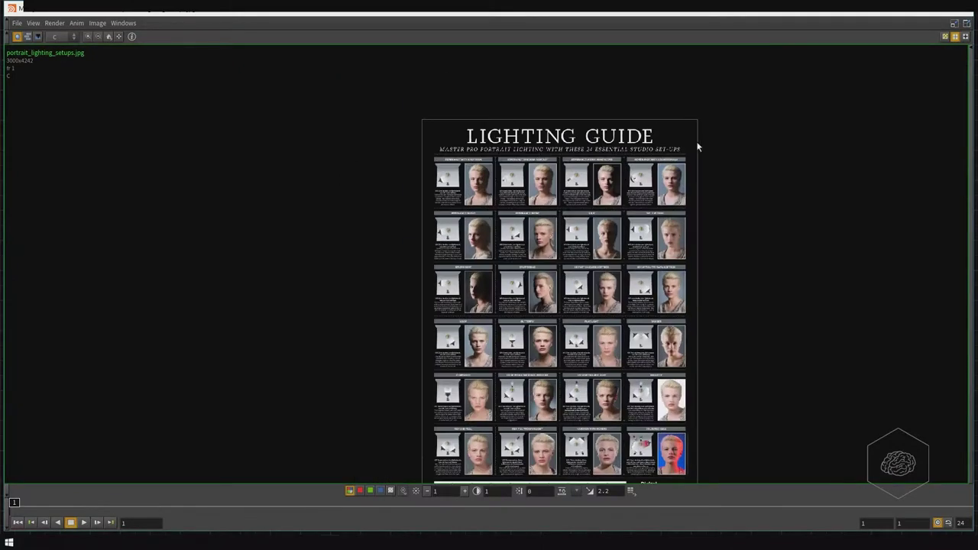
middle_drag(669, 379, 630, 330)
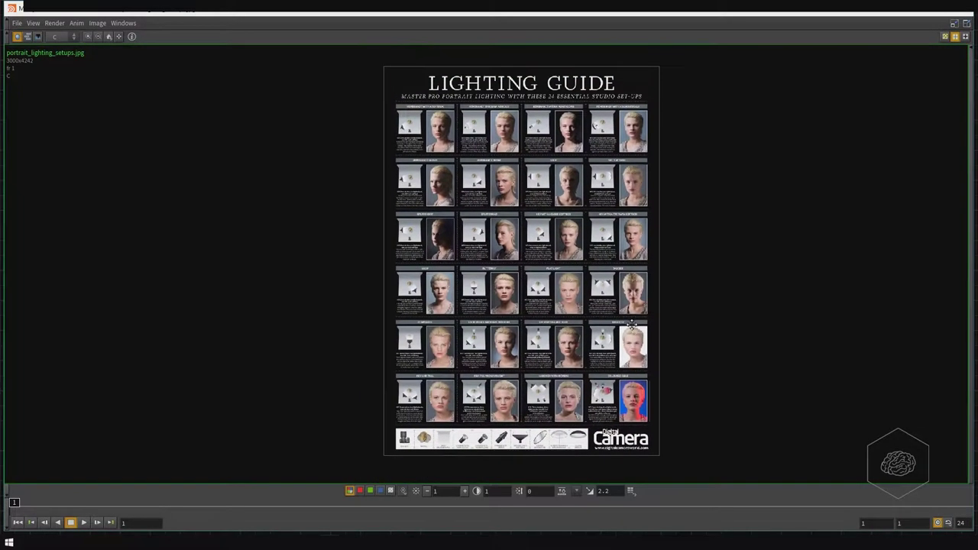
scroll(489, 348, up, 1)
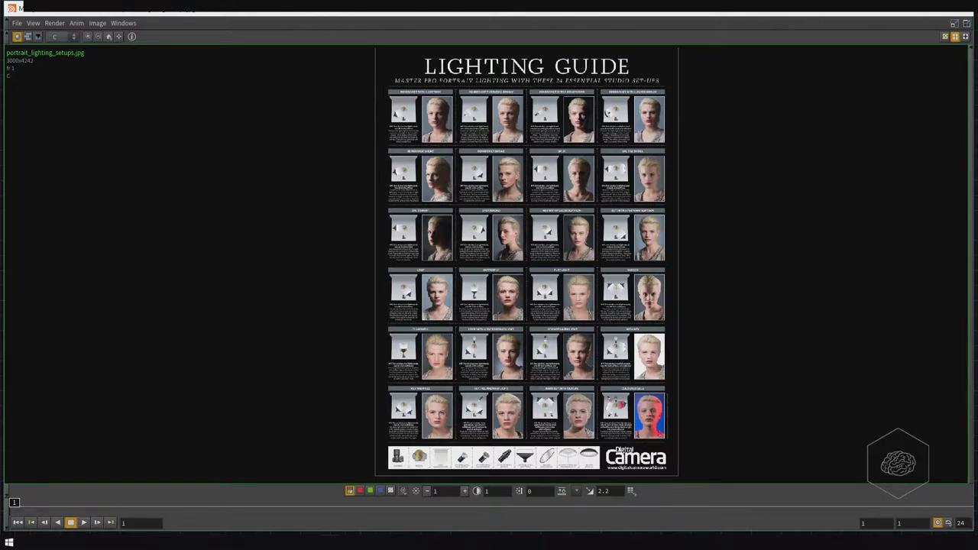
click(967, 13)
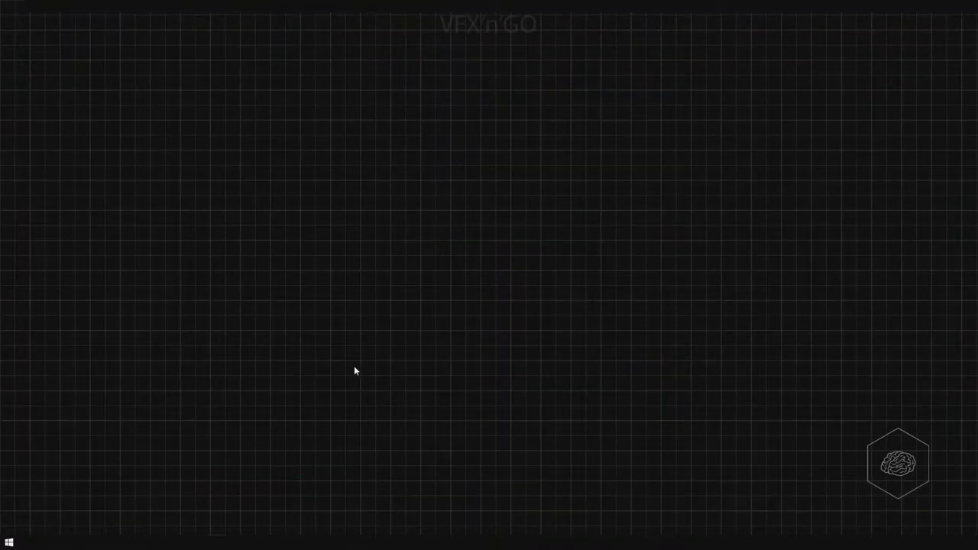
Launch Geometry Viewer 16.5.496, close the Houdini Console, and load male.basemesh.obj from the desktop_26_agosto folder.
click(9, 543)
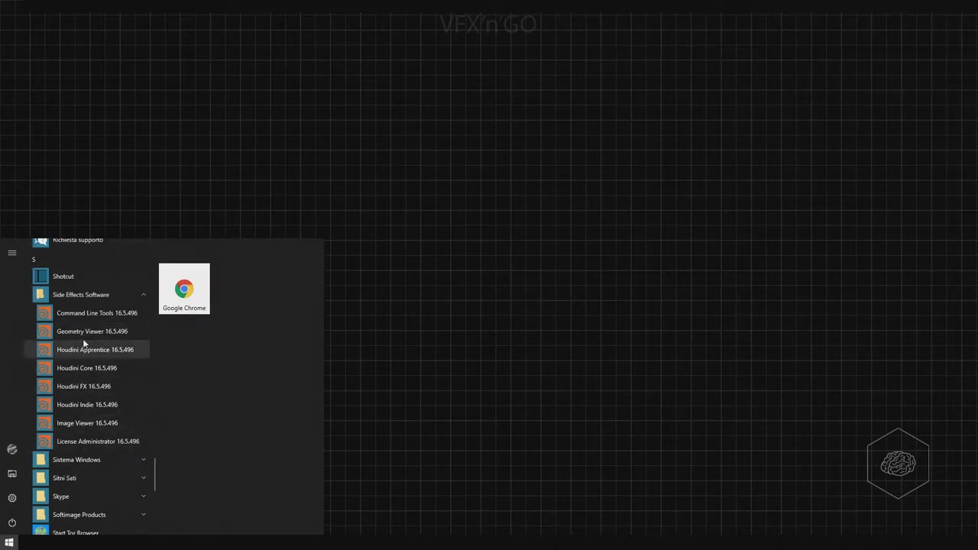
click(85, 334)
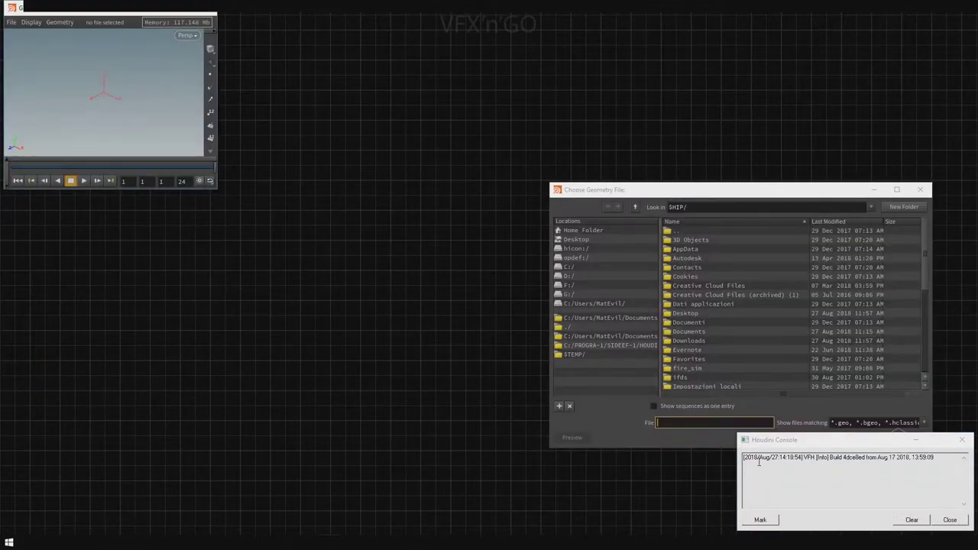
click(950, 521)
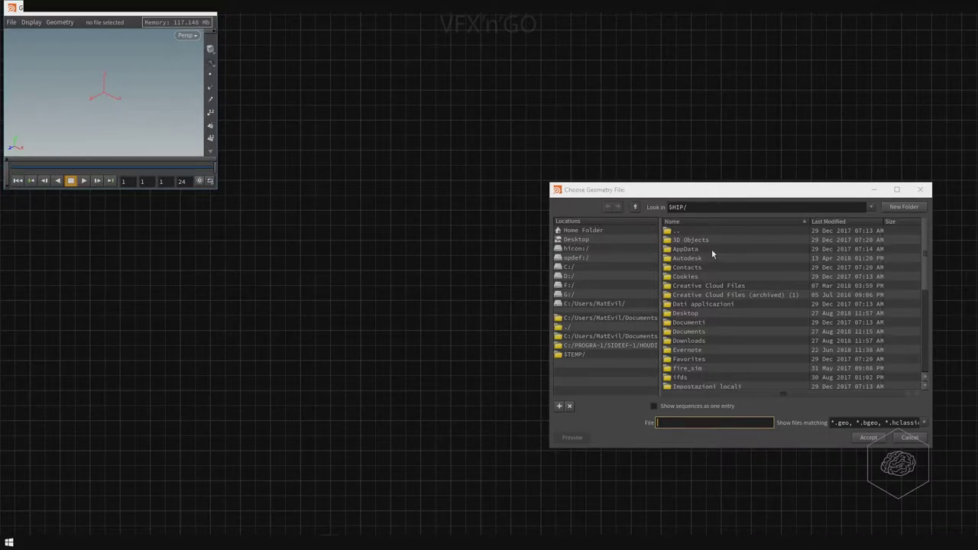
click(686, 241)
double_click(686, 242)
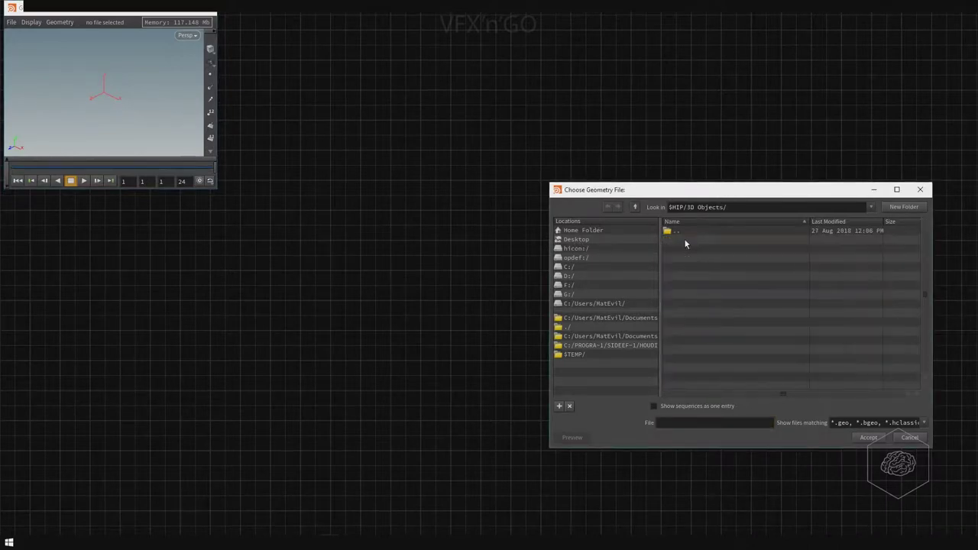
double_click(676, 231)
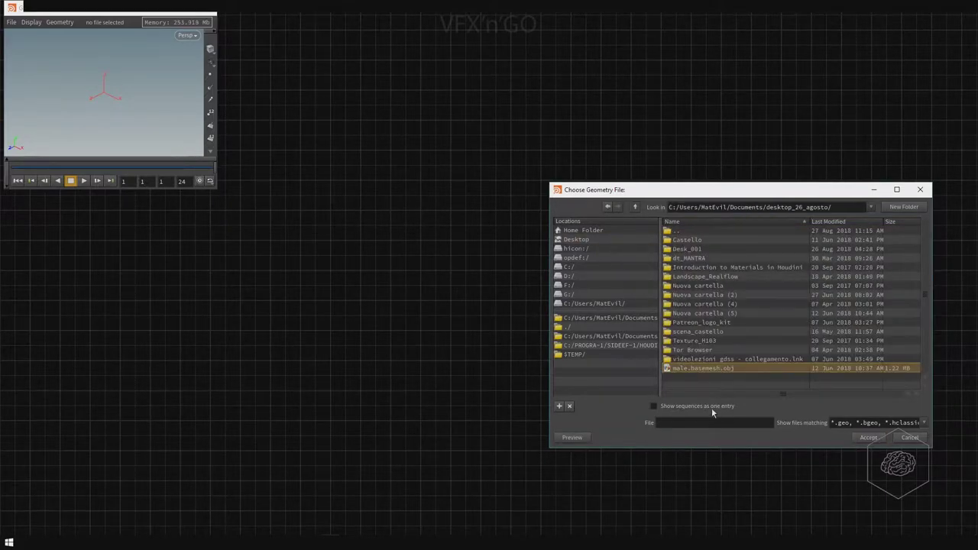
click(868, 438)
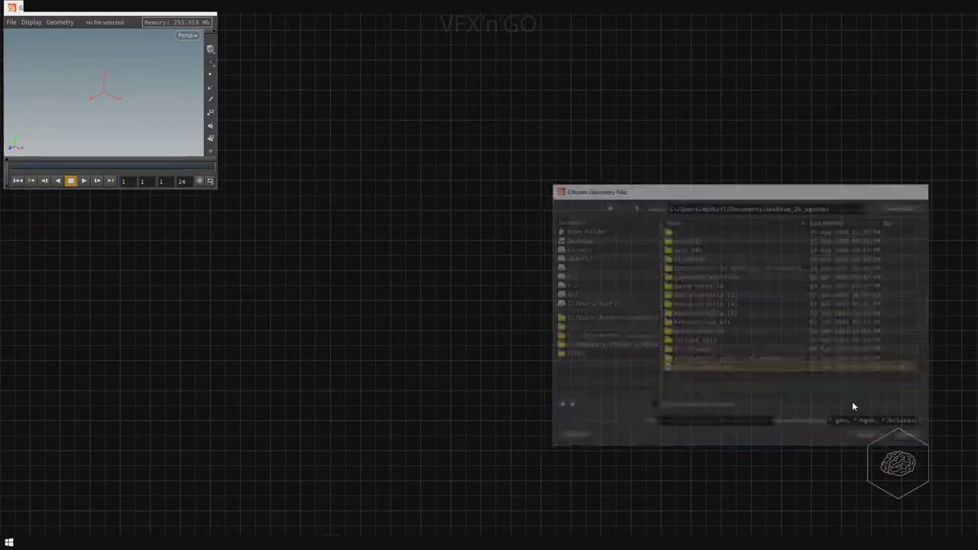
Enlarge the GPlay window, inspect the male base mesh from several angles, and close the viewer.
drag(91, 13, 387, 87)
drag(509, 270, 850, 480)
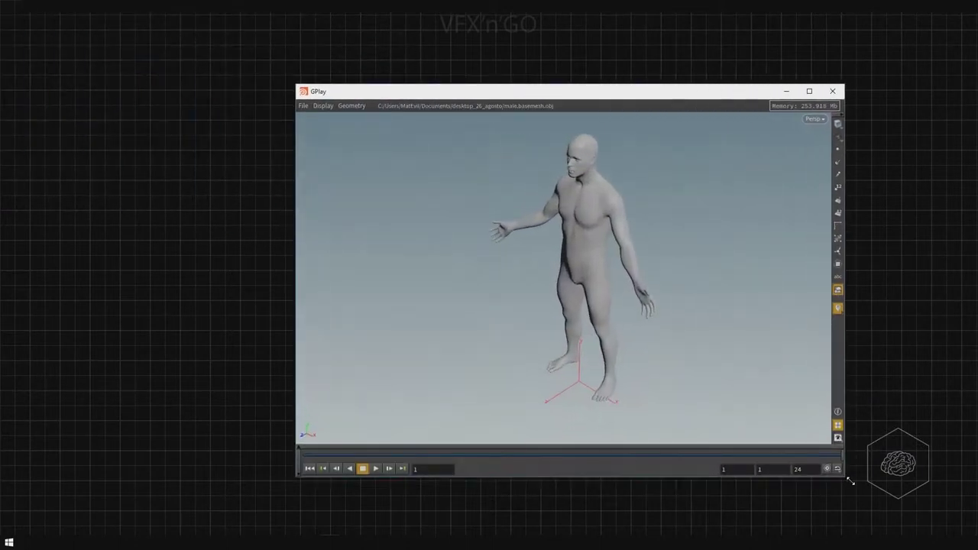
drag(633, 201, 677, 145)
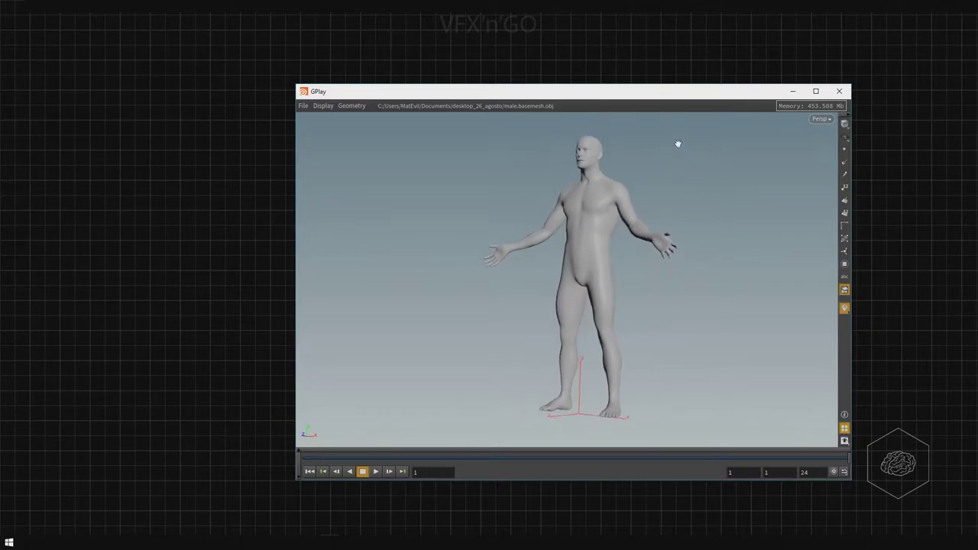
drag(627, 244, 512, 357)
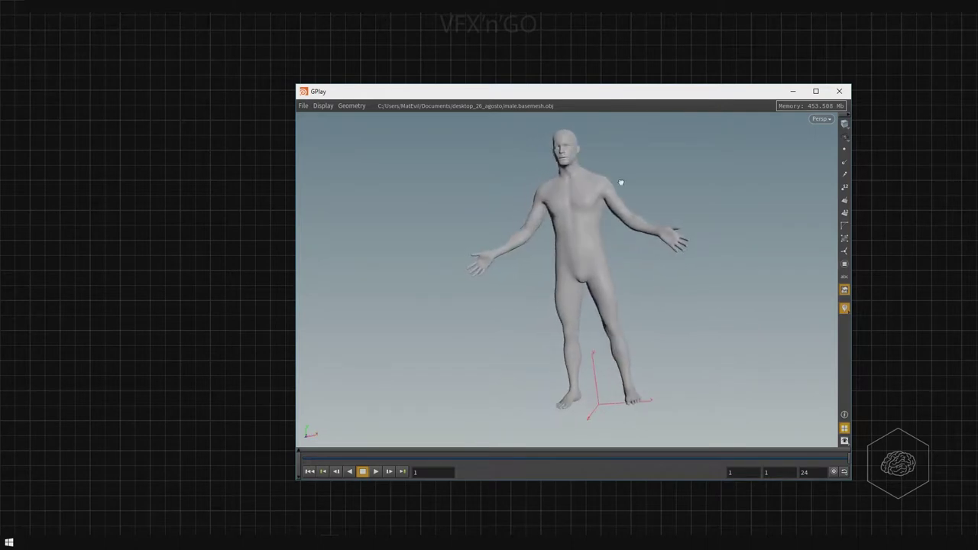
drag(621, 183, 683, 181)
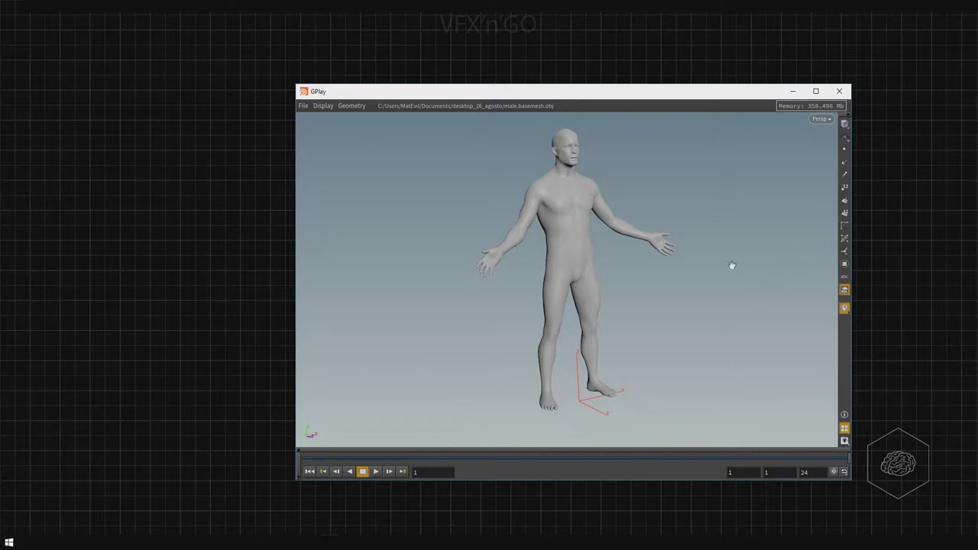
drag(720, 90, 647, 94)
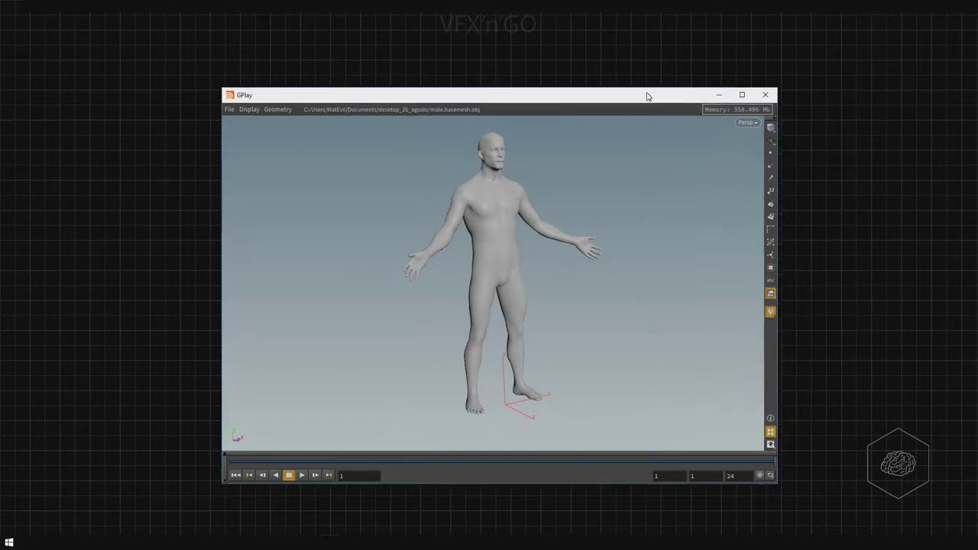
click(771, 96)
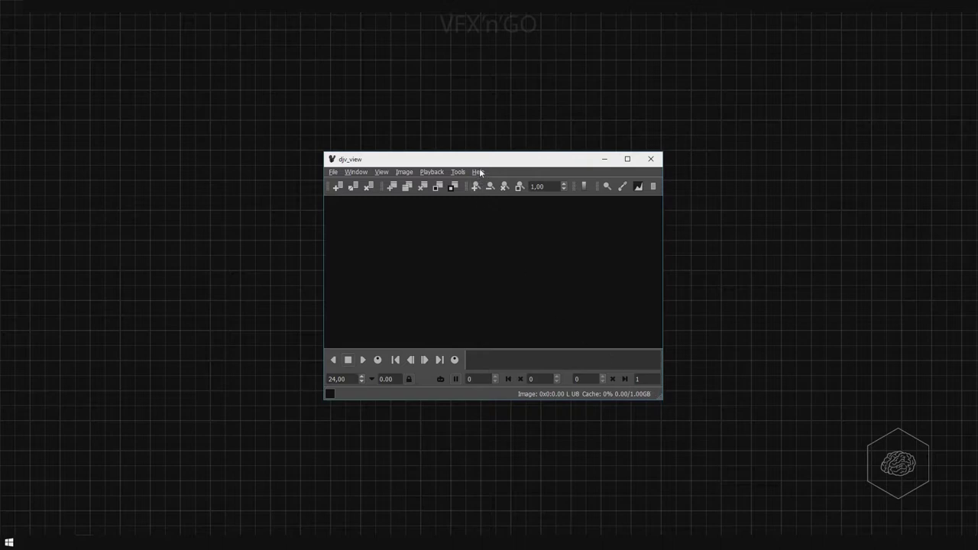
Switch to djv_view, reposition its window on the desktop, and enlarge it.
drag(475, 162, 325, 58)
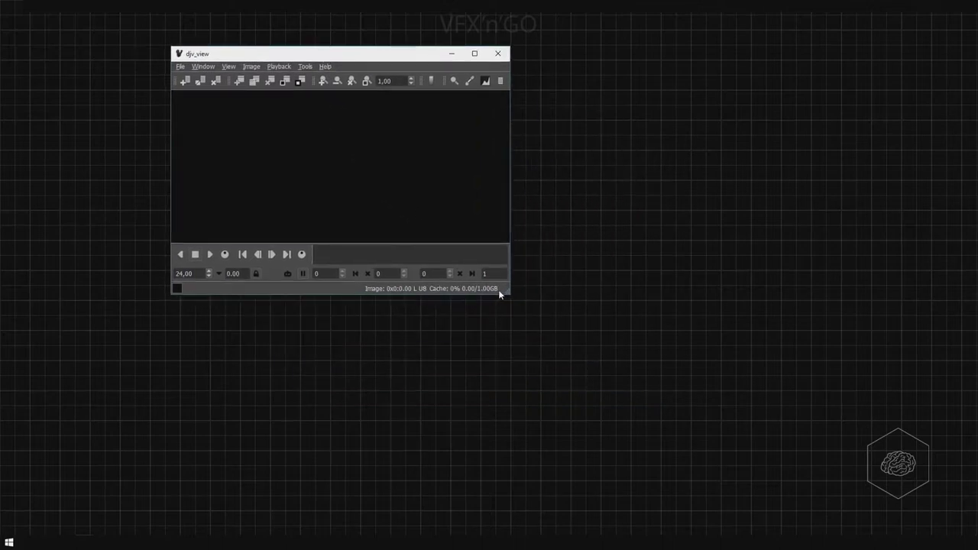
drag(507, 293, 800, 495)
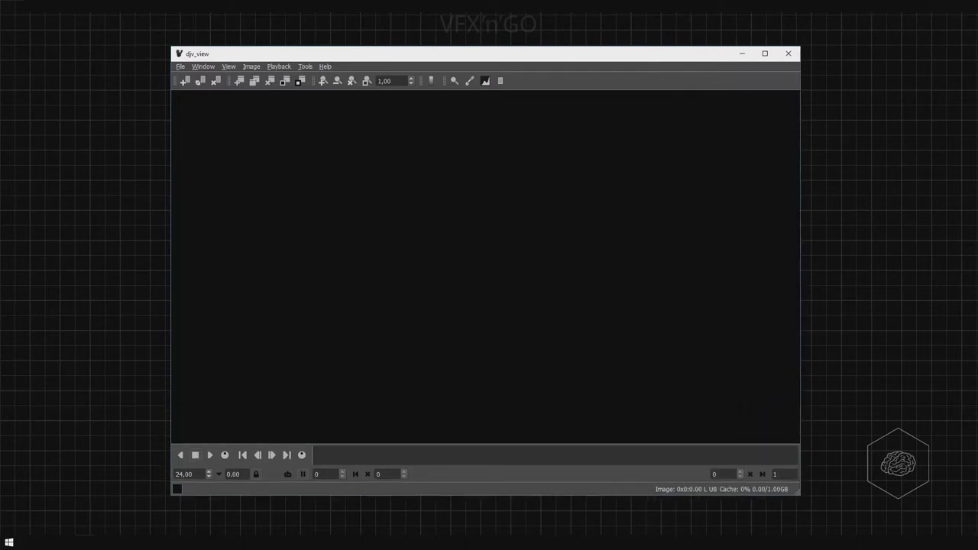
click(308, 497)
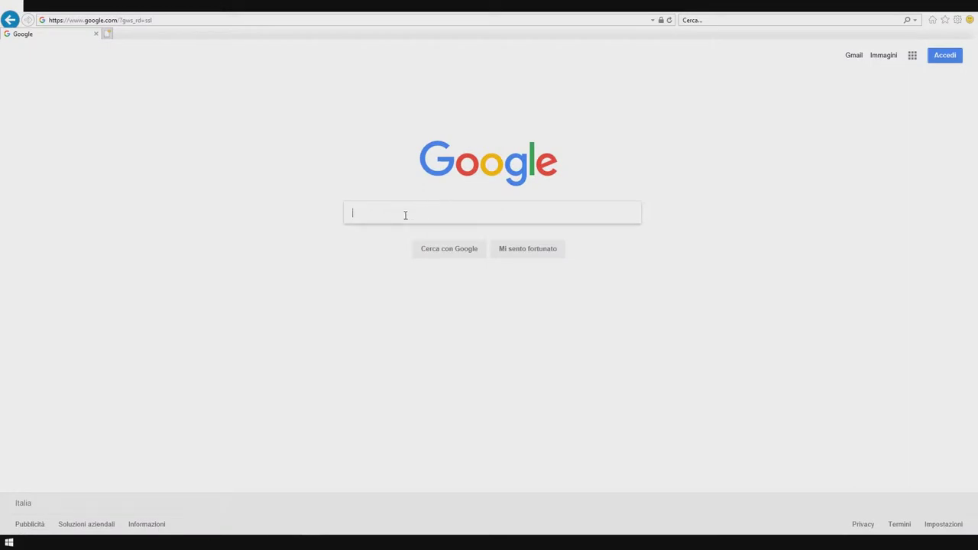
In the web browser, search Google for djv_view and open the DJV Imaging page about it.
text(djv_view)
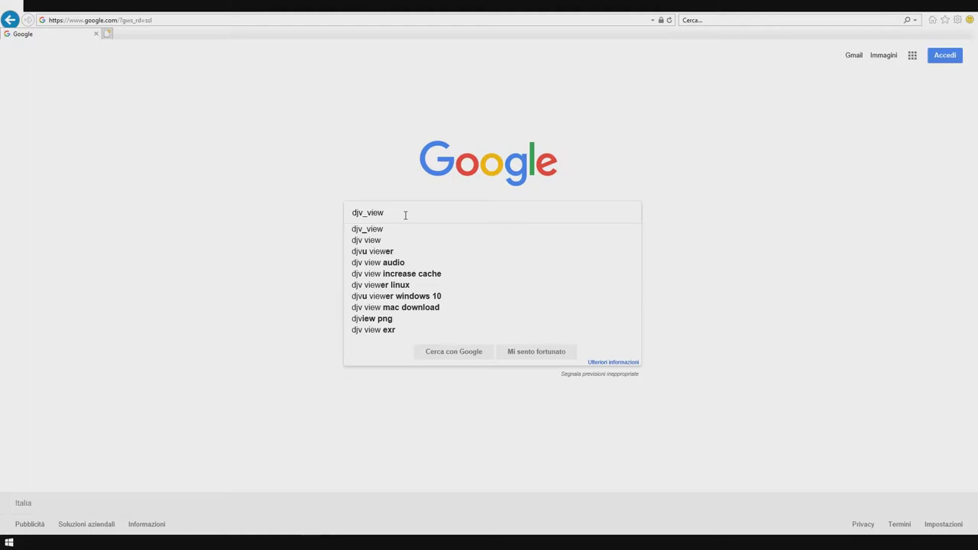
key(Down)
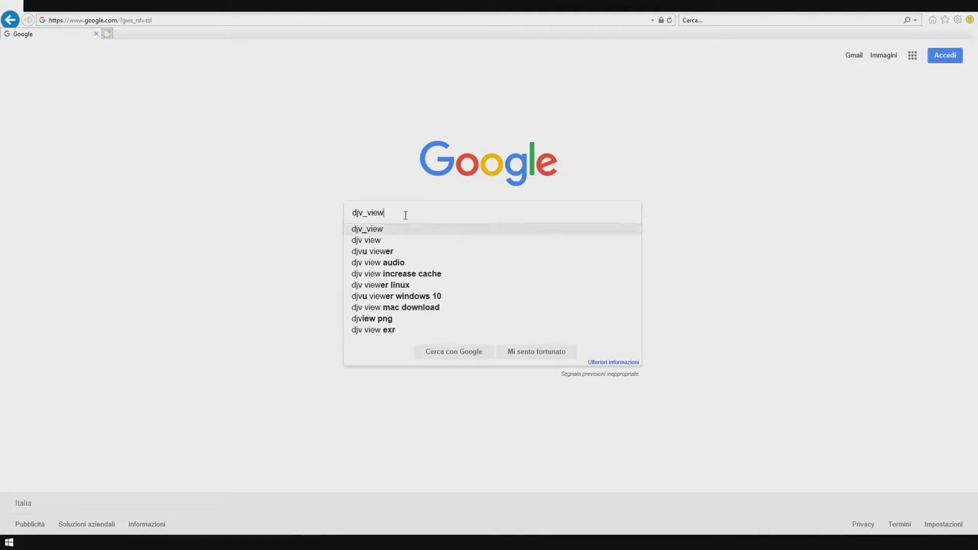
key(Return)
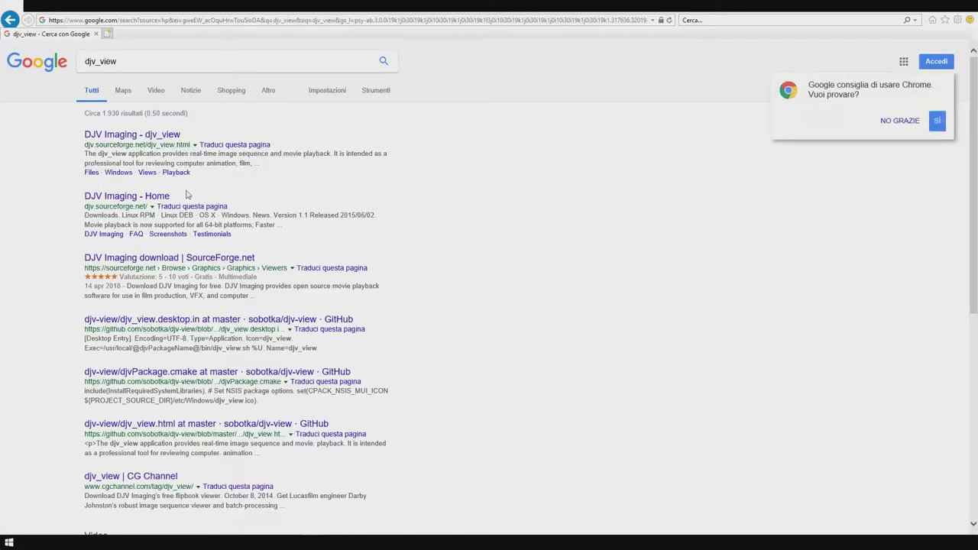
click(155, 136)
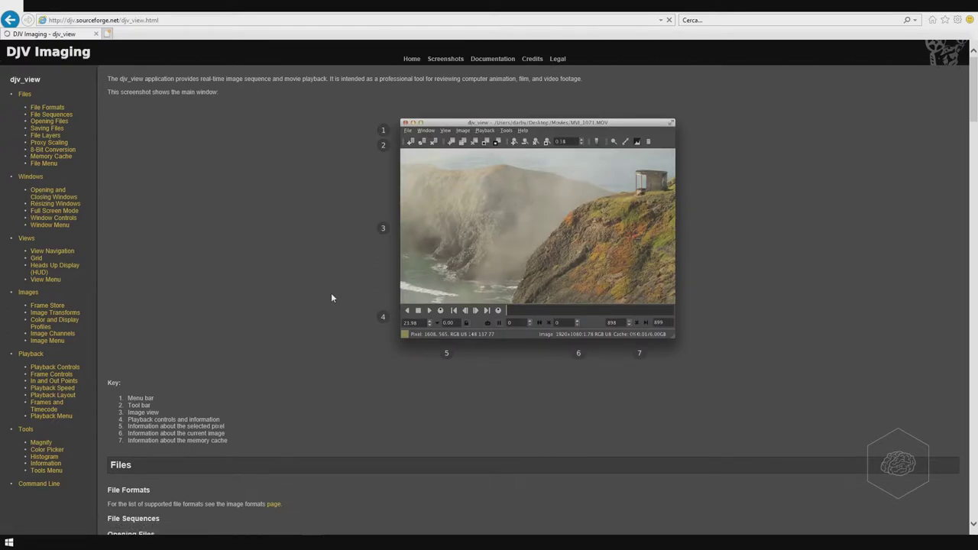
Look through the djv_view documentation, including its file, image, playback and tool sections, and return to its beginning.
scroll(331, 298, down, 6)
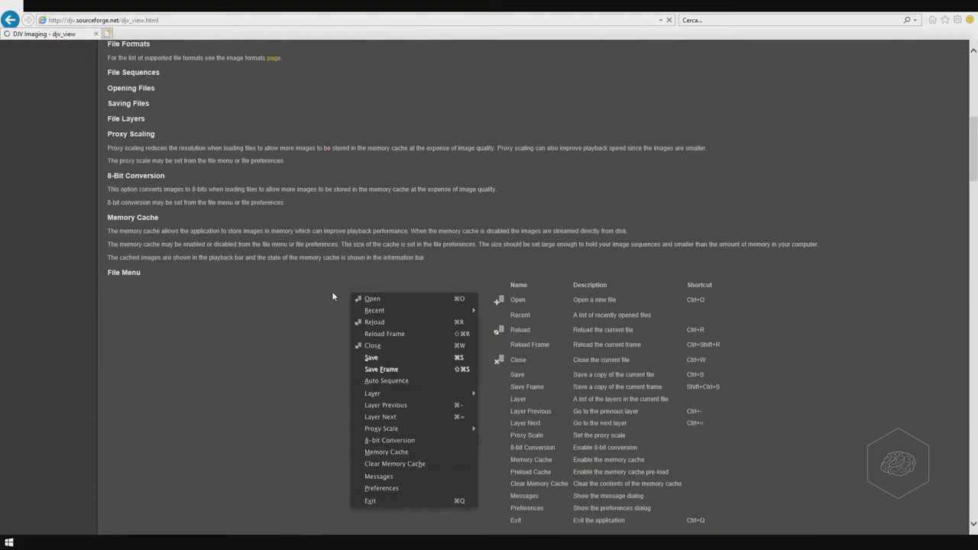
scroll(336, 291, down, 12)
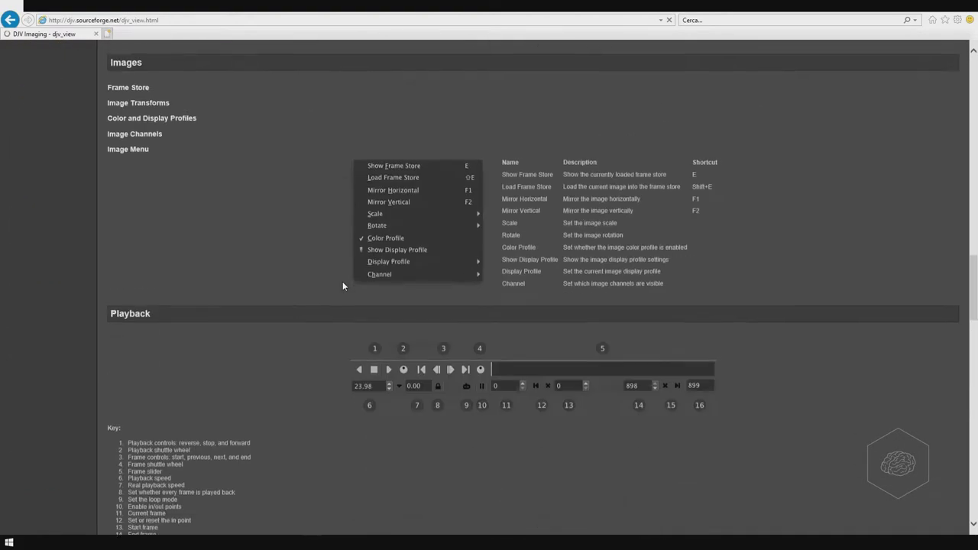
scroll(343, 286, down, 15)
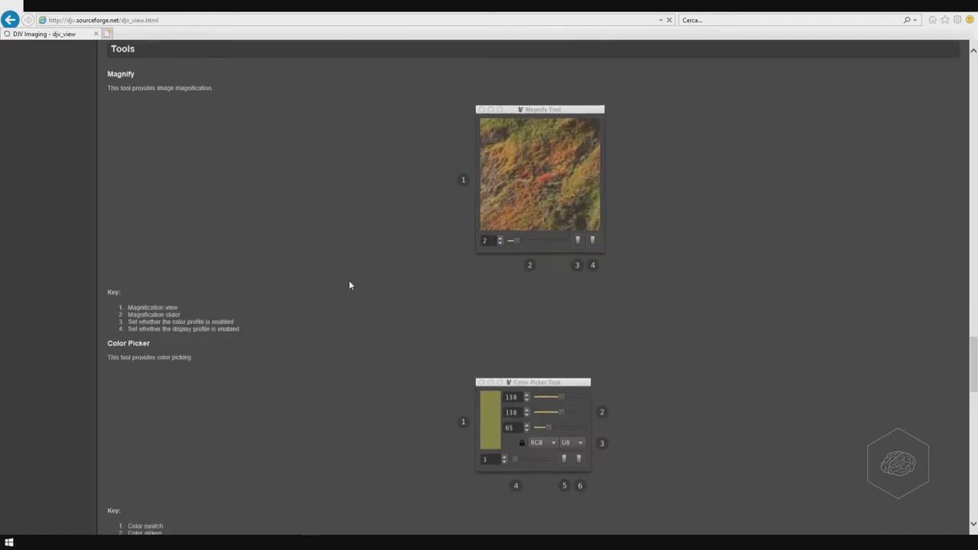
scroll(348, 285, down, 4)
scroll(665, 442, down, 3)
scroll(664, 441, up, 3)
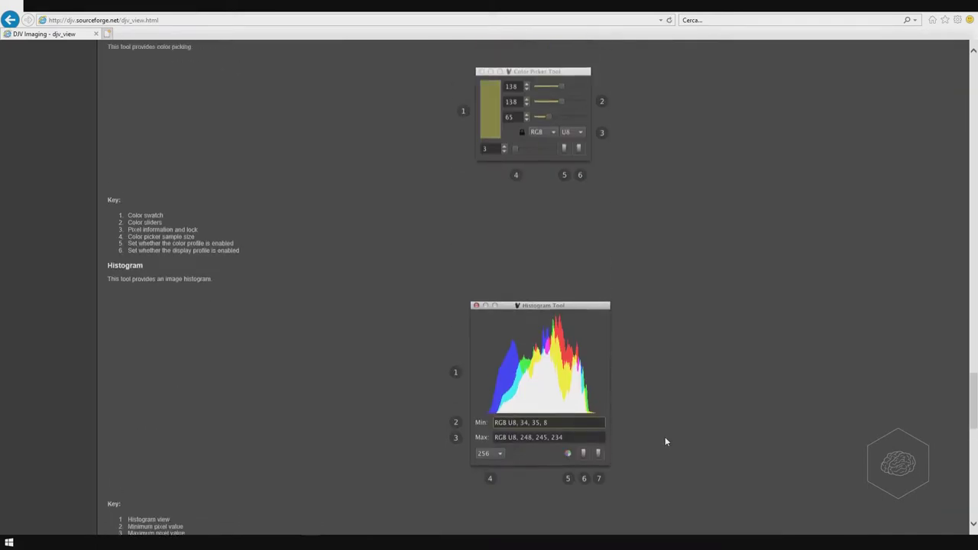
scroll(665, 441, up, 20)
Search the web for fusion, open Blackmagic Design's Fusion 9 page, and browse its feature descriptions.
click(223, 19)
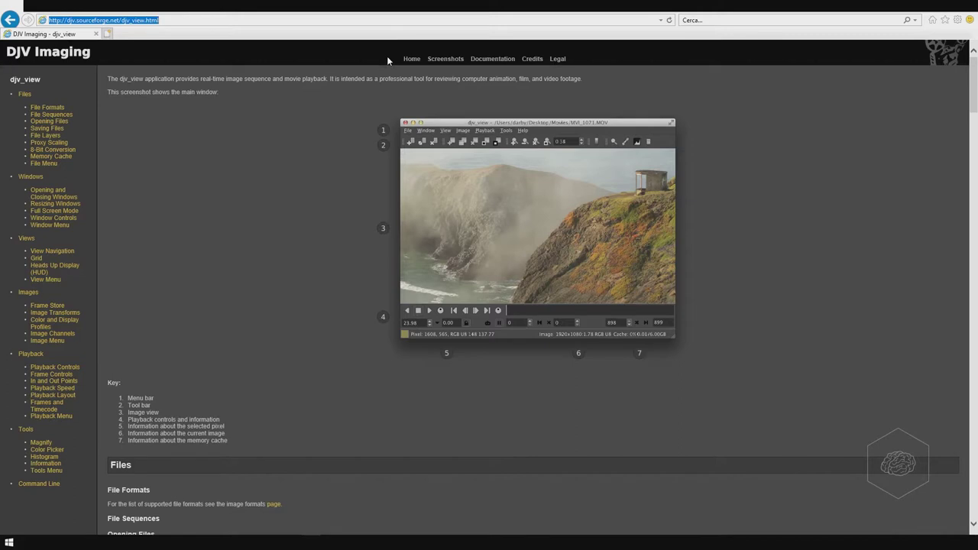
text(fus)
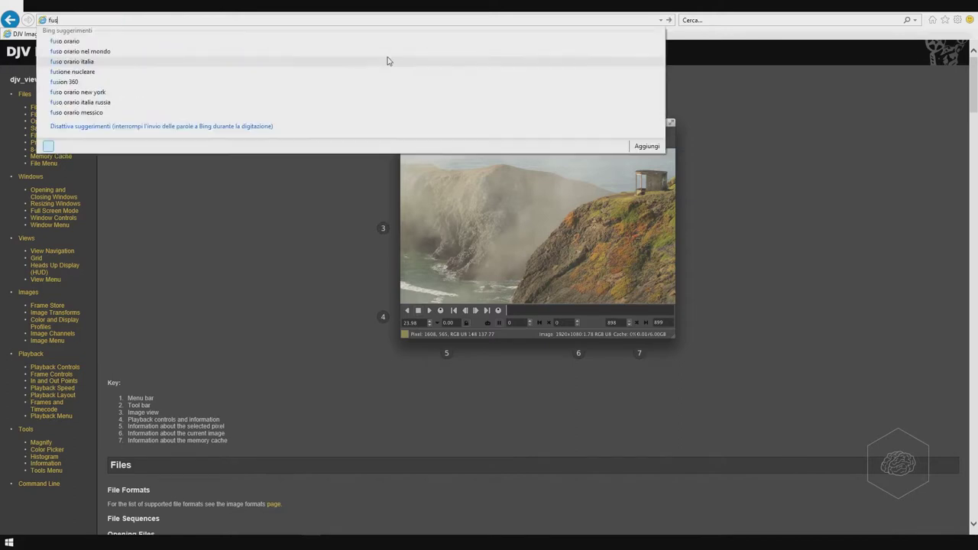
text(ion)
key(Return)
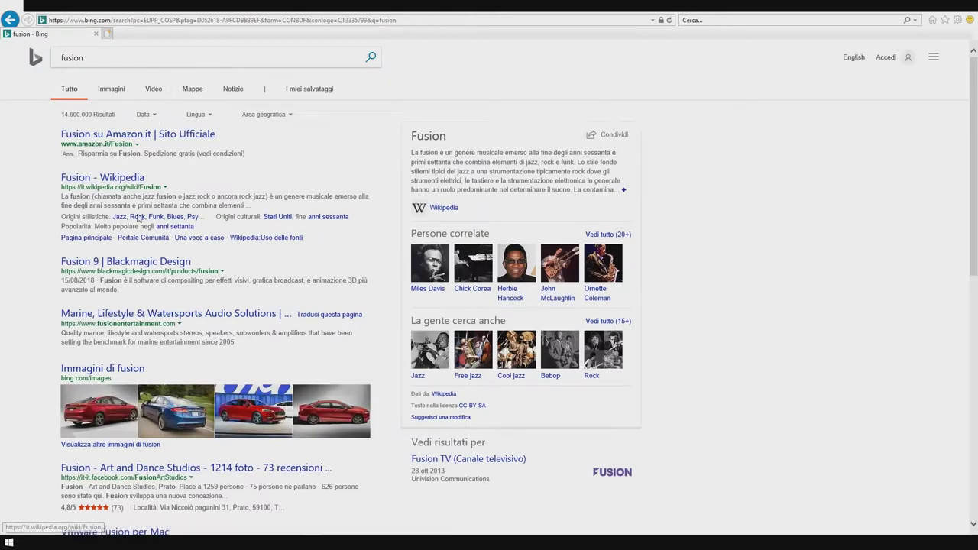
click(145, 262)
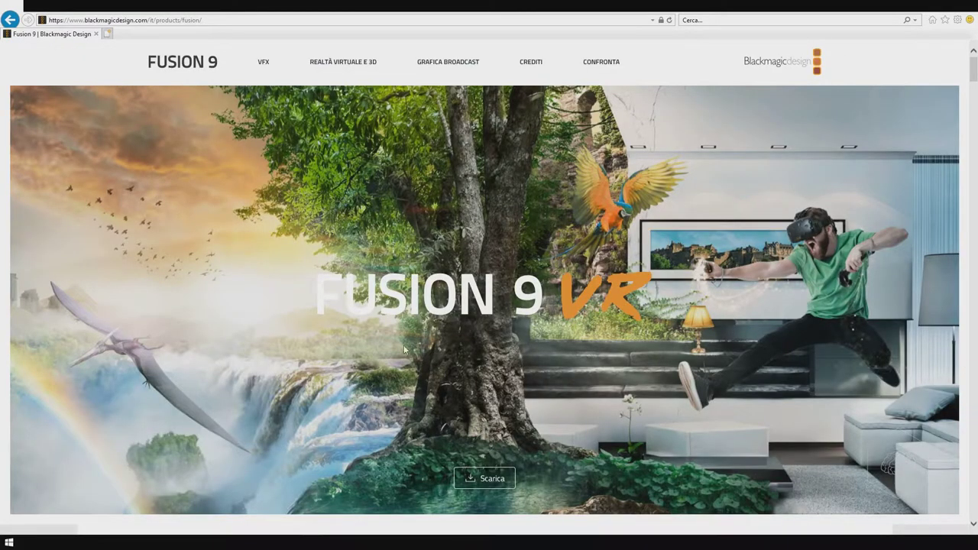
scroll(375, 318, down, 5)
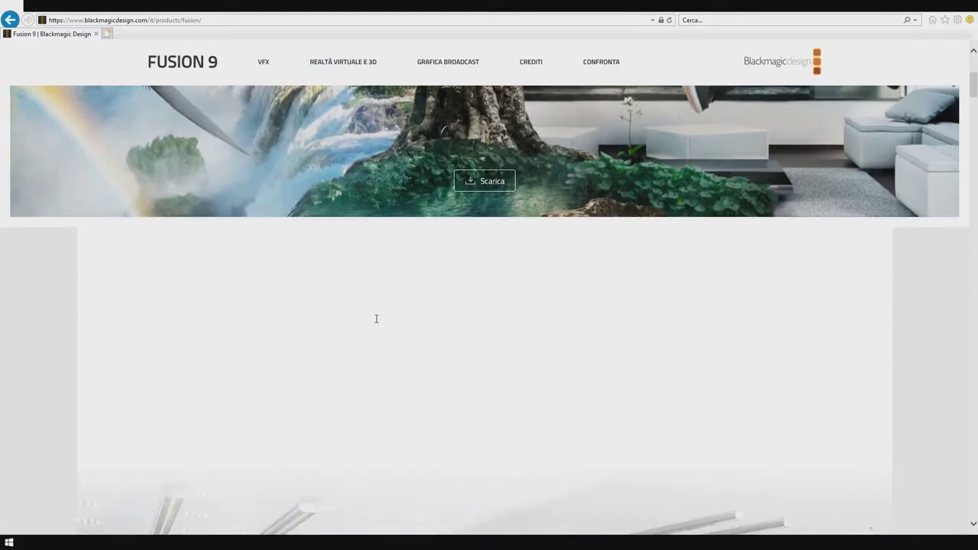
scroll(375, 319, down, 10)
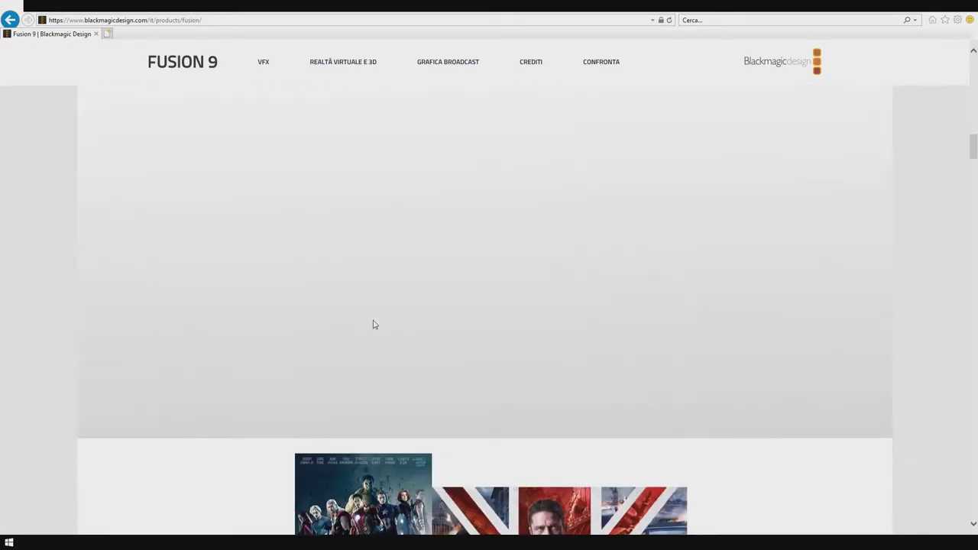
scroll(373, 322, down, 5)
scroll(373, 321, down, 4)
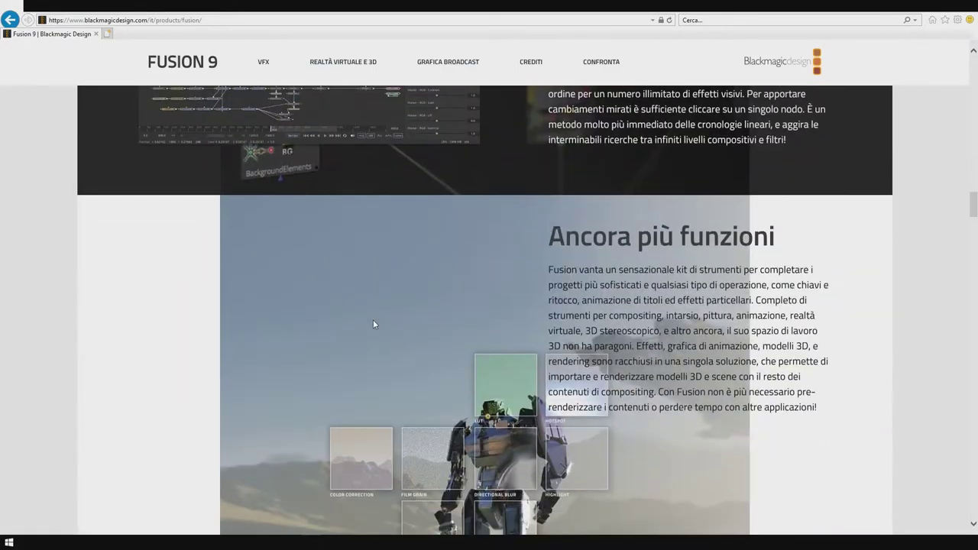
Browse the Fusion 9 feature descriptions and view the download options for Fusion 9 and Fusion 9 Studio, then dismiss them.
scroll(374, 323, up, 3)
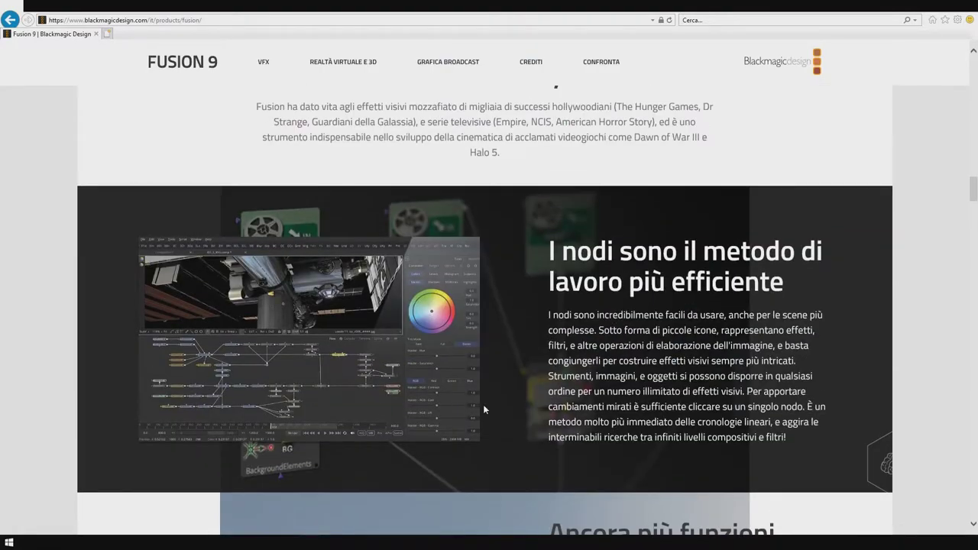
scroll(484, 409, down, 15)
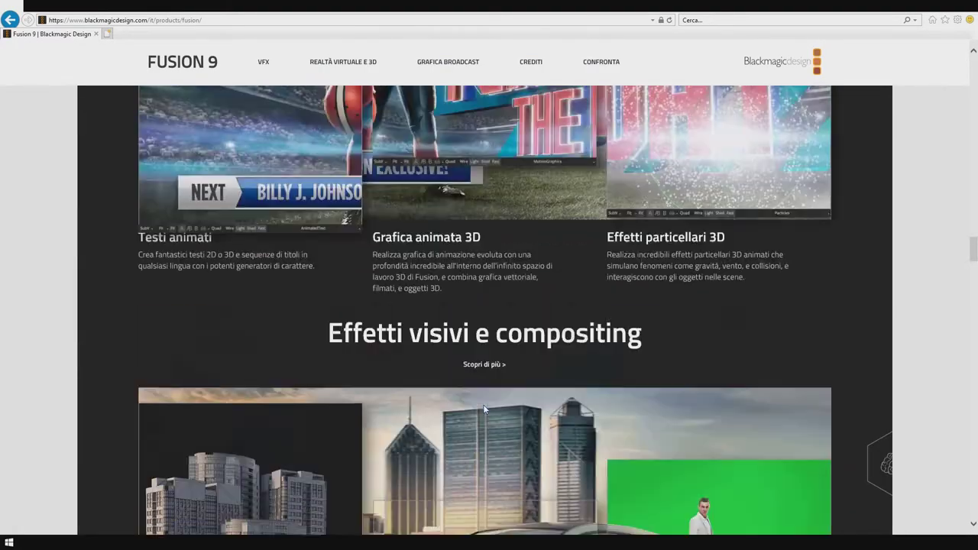
scroll(484, 410, up, 20)
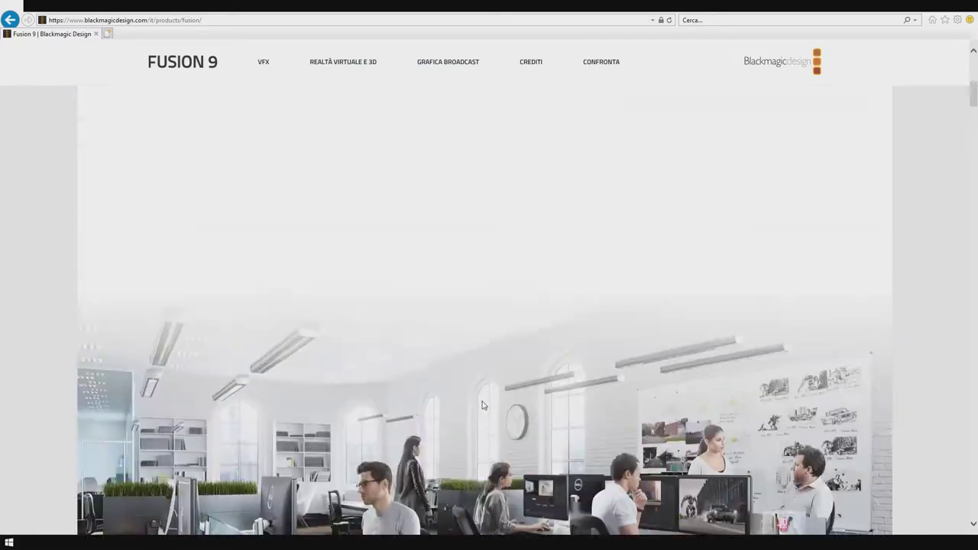
scroll(482, 405, up, 5)
scroll(482, 404, down, 2)
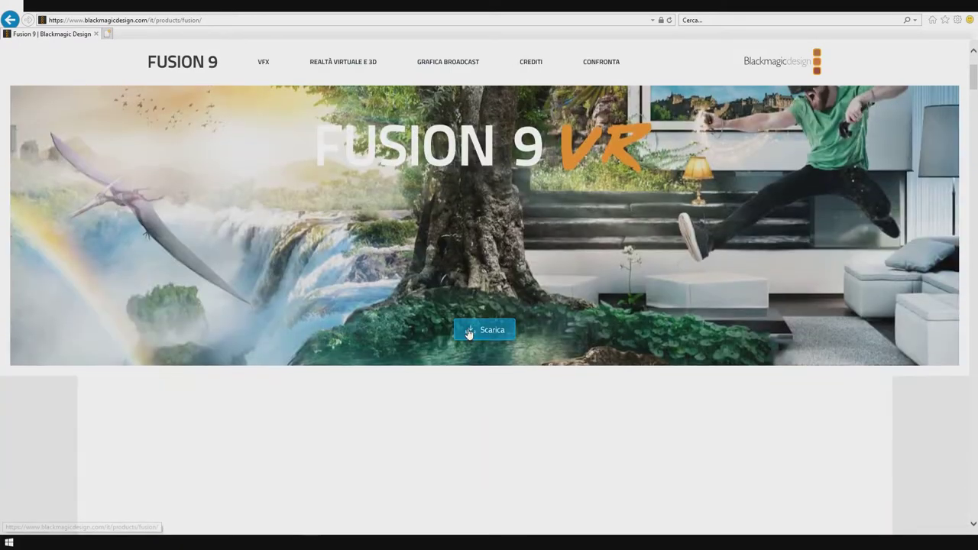
click(469, 331)
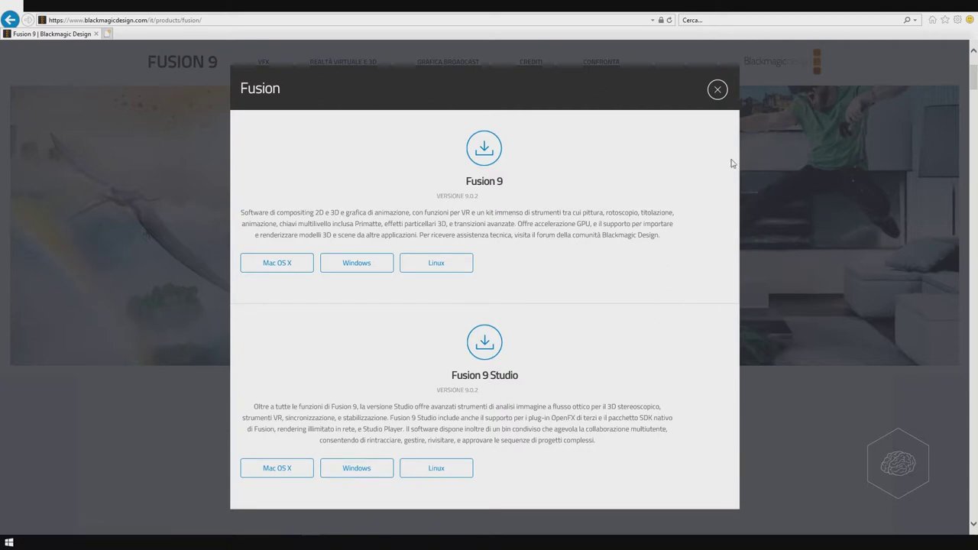
click(718, 90)
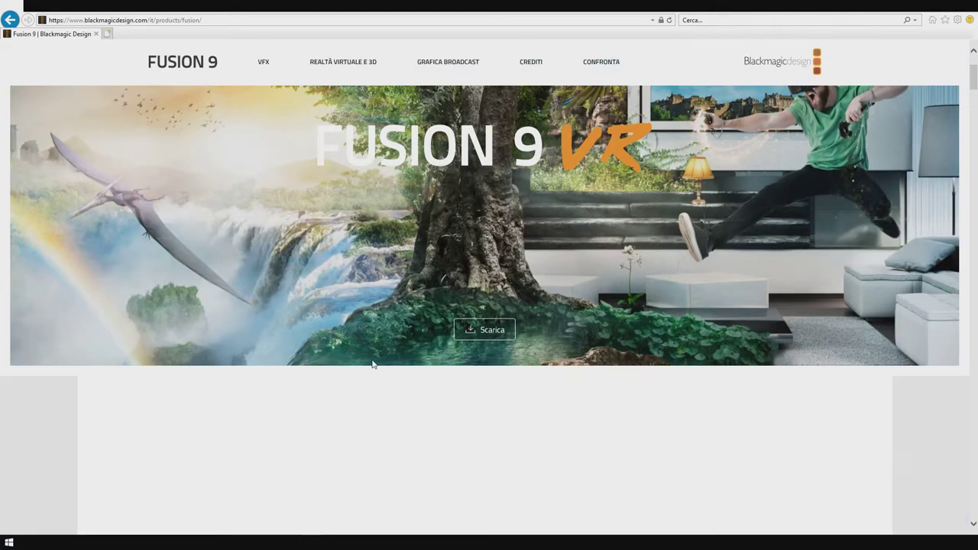
Open the Fusion 9 comparison page and review the feature table and pricing for the free and Studio versions.
scroll(373, 364, down, 4)
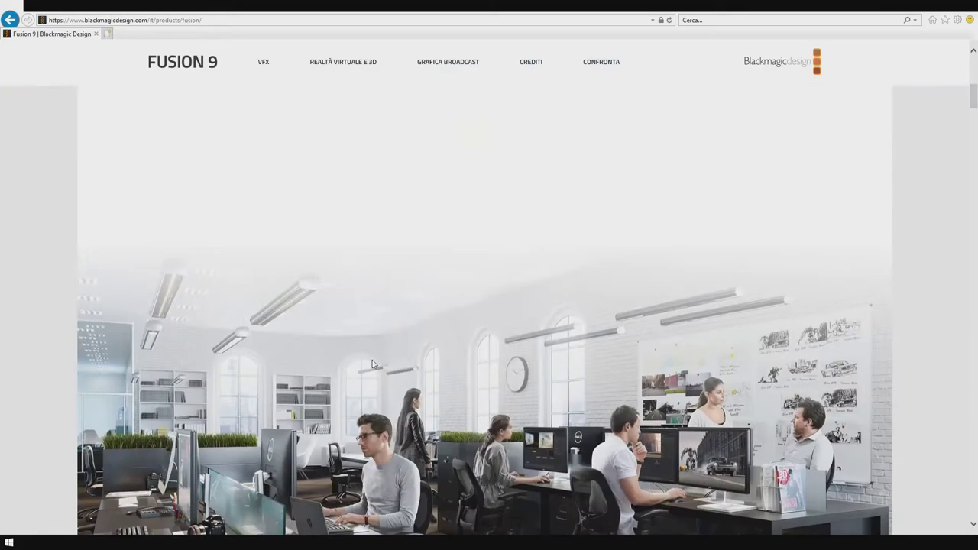
click(602, 62)
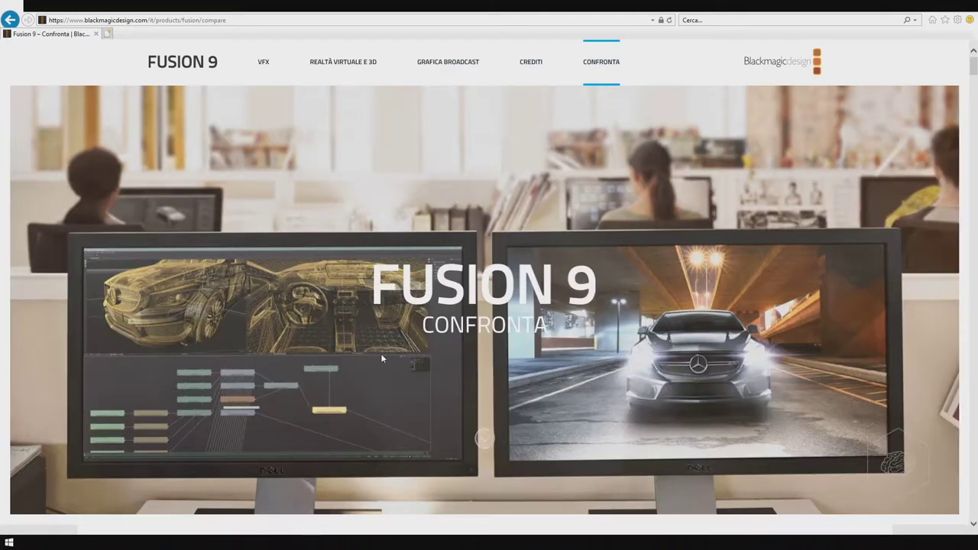
scroll(381, 353, down, 5)
scroll(382, 358, down, 10)
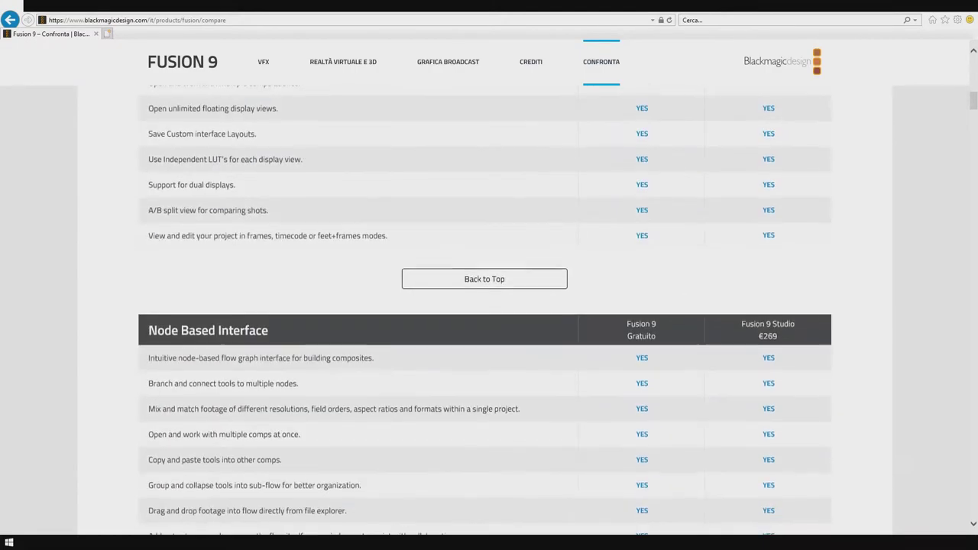
drag(974, 103, 928, 511)
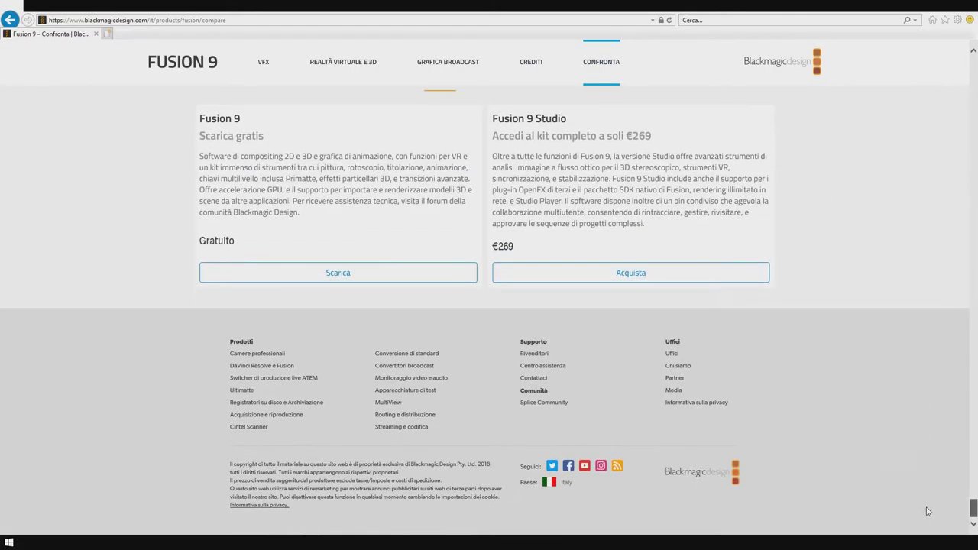
scroll(267, 288, up, 2)
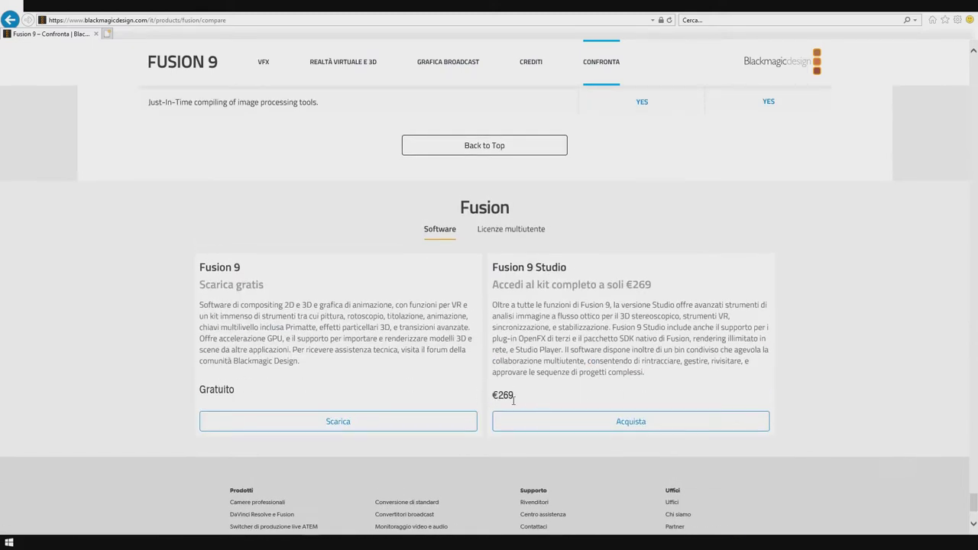
Search the web for nuke from the browser's address field.
click(255, 24)
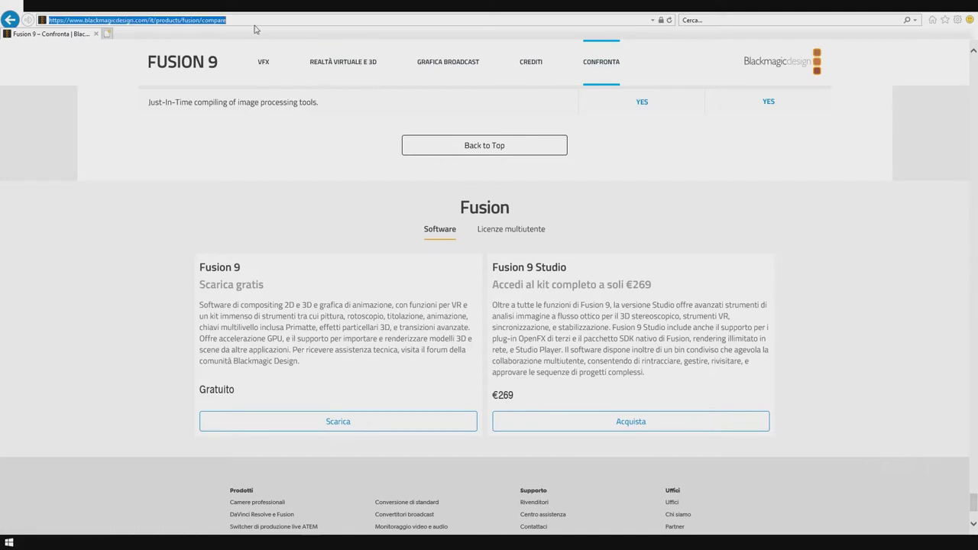
text(nuke)
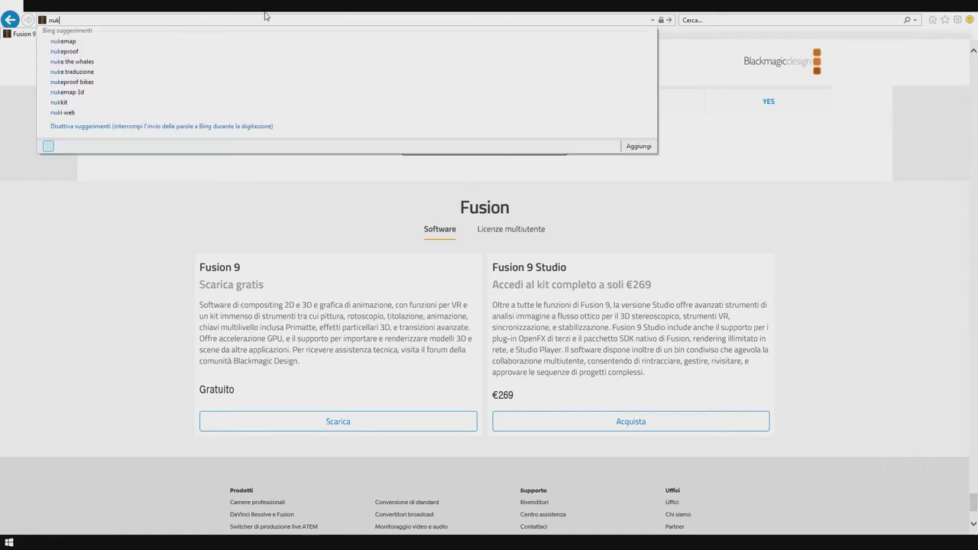
key(Return)
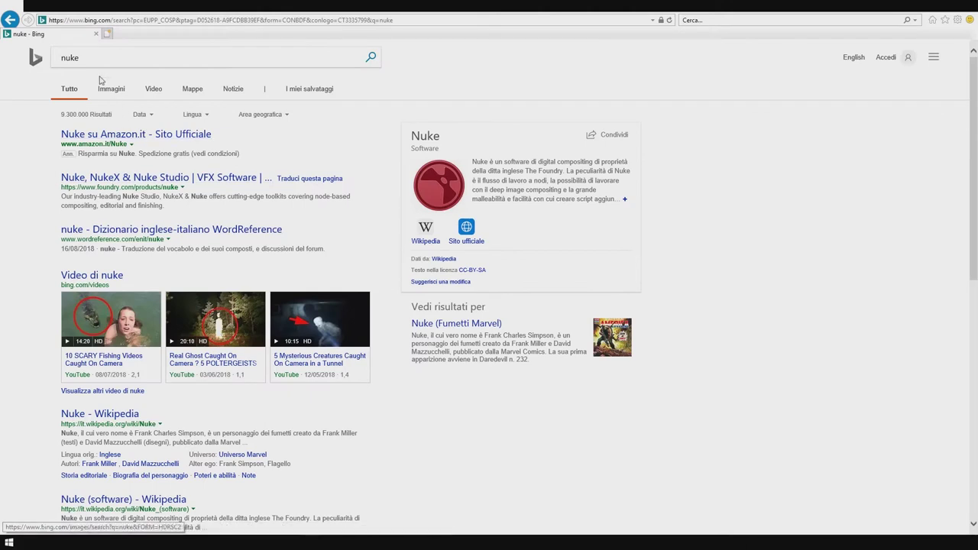
Change the web search to "the foundry nuke" and open the Foundry website from the results.
double_click(67, 64)
text(the f)
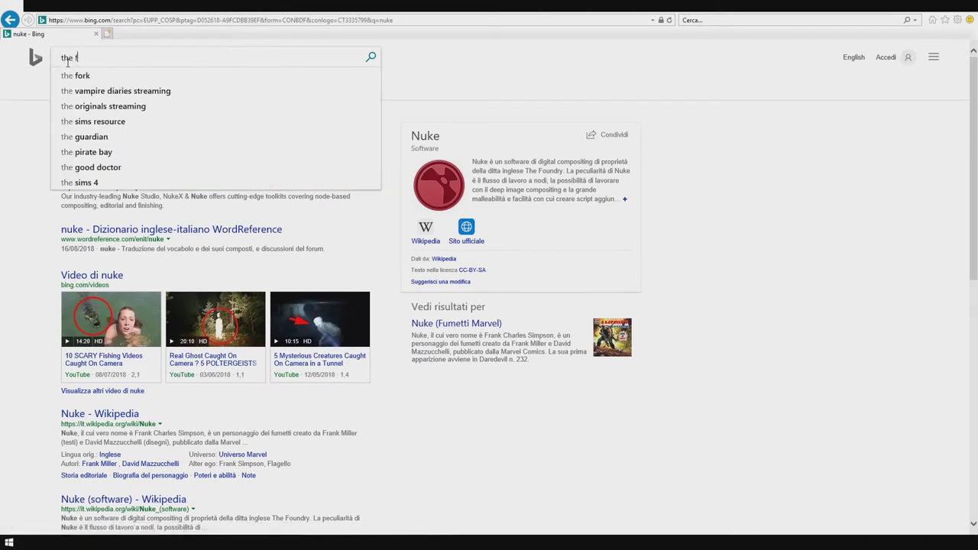
text(oundry nuke)
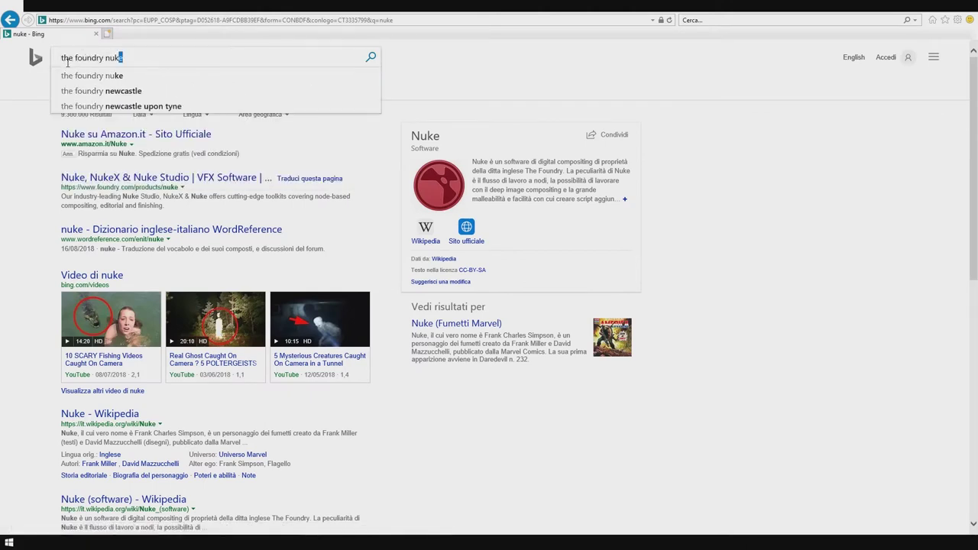
key(Return)
click(114, 251)
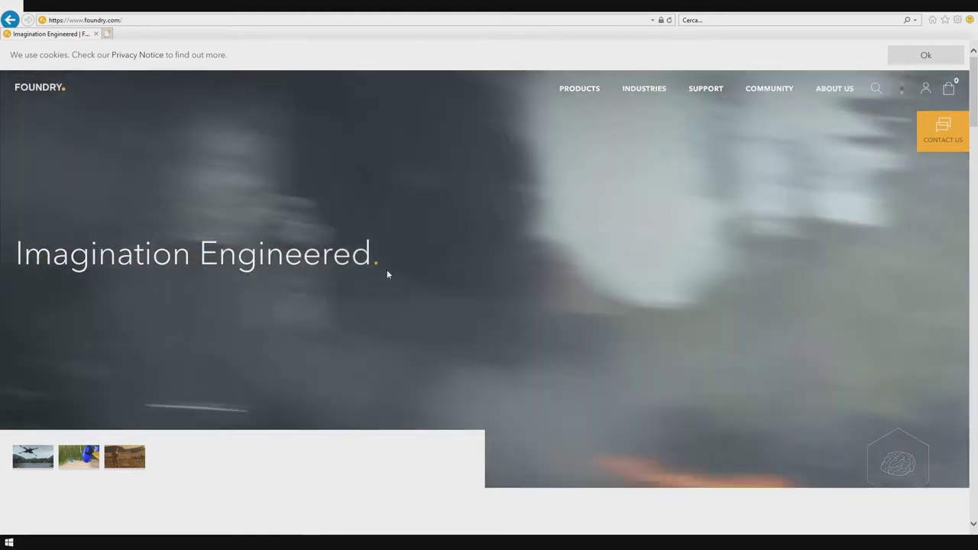
Look through the Foundry home page, including its Mari, Modo, innovation stories, community and support sections, and return to its beginning.
scroll(389, 272, down, 6)
scroll(389, 275, down, 3)
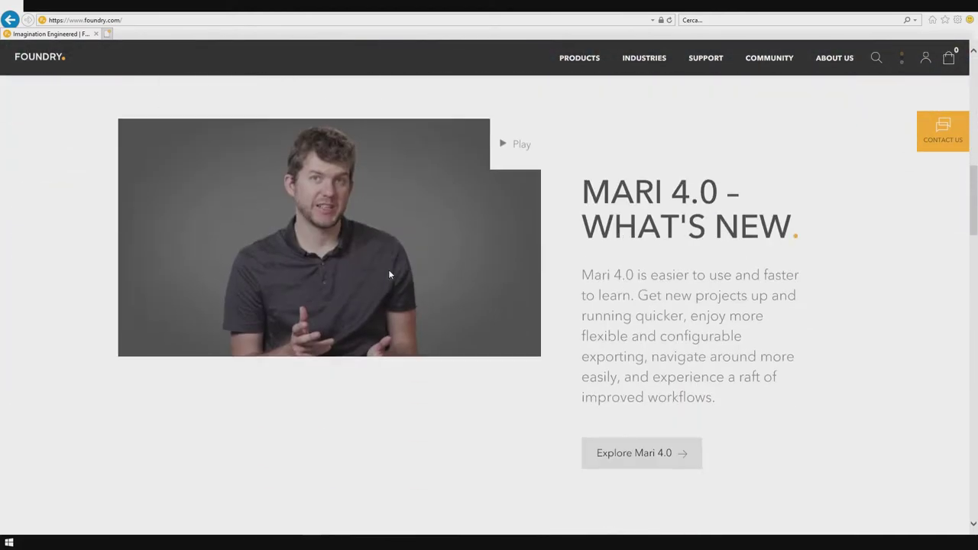
scroll(389, 275, down, 3)
scroll(388, 274, down, 2)
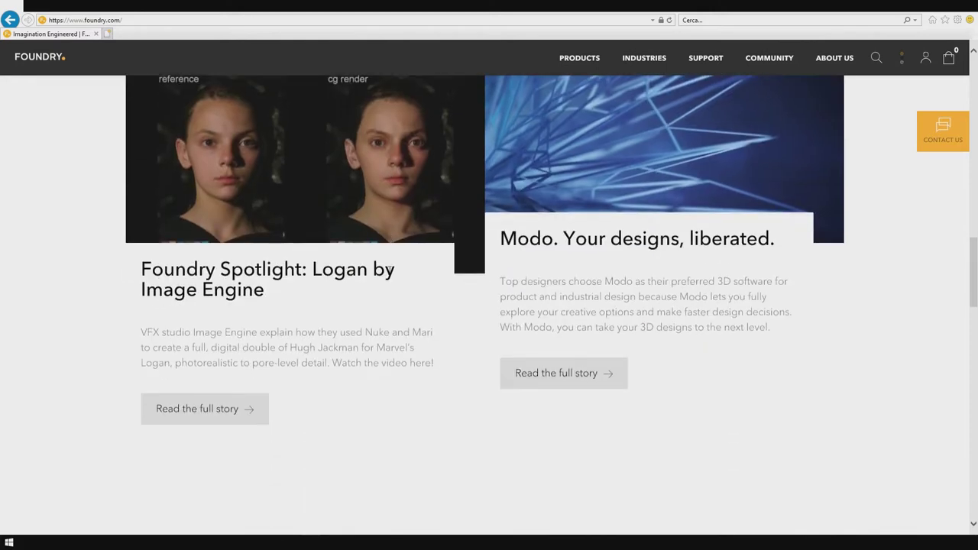
scroll(389, 272, down, 7)
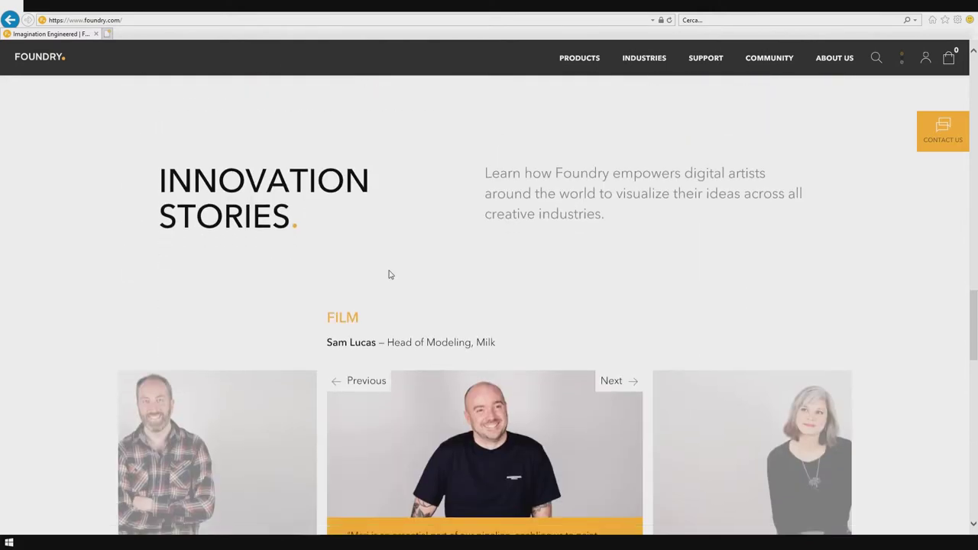
scroll(389, 275, down, 4)
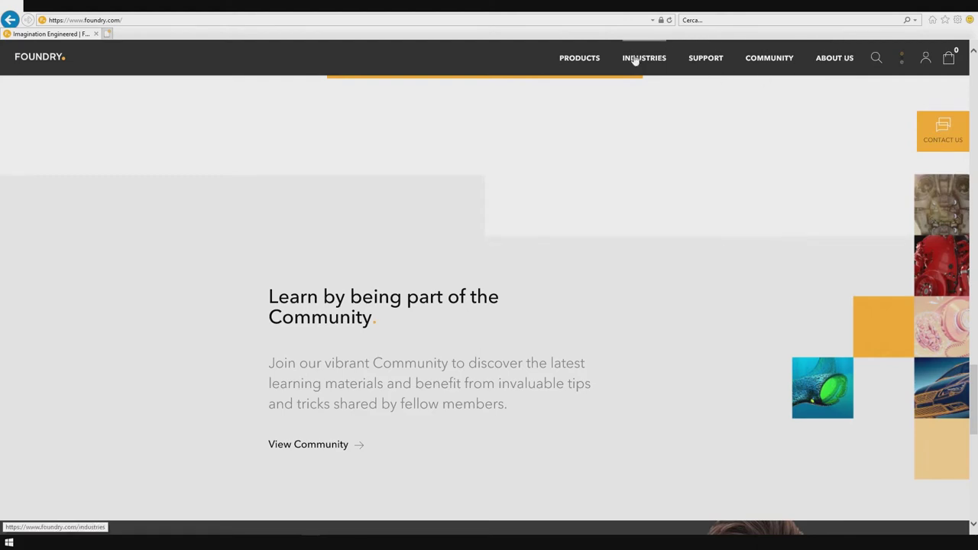
scroll(375, 332, down, 5)
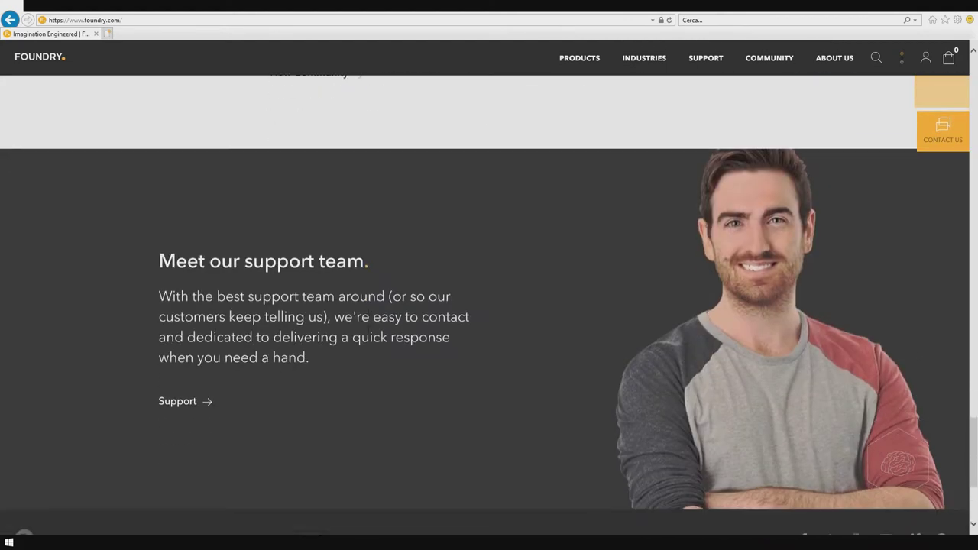
scroll(370, 321, down, 3)
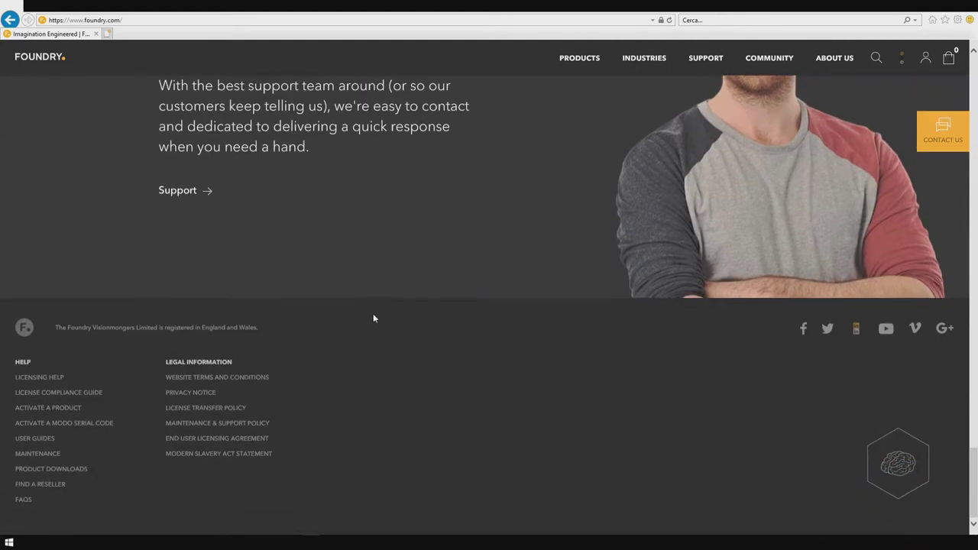
scroll(485, 298, up, 10)
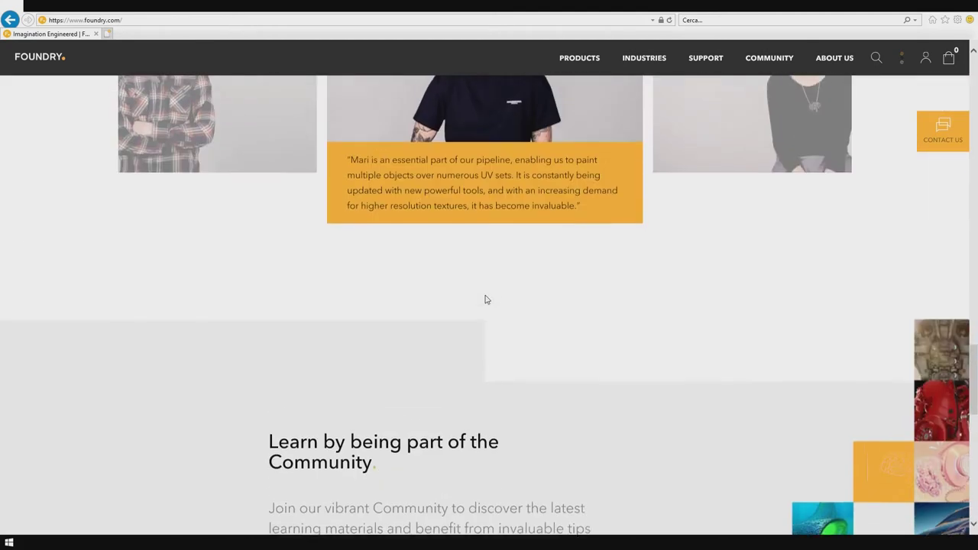
scroll(485, 298, up, 4)
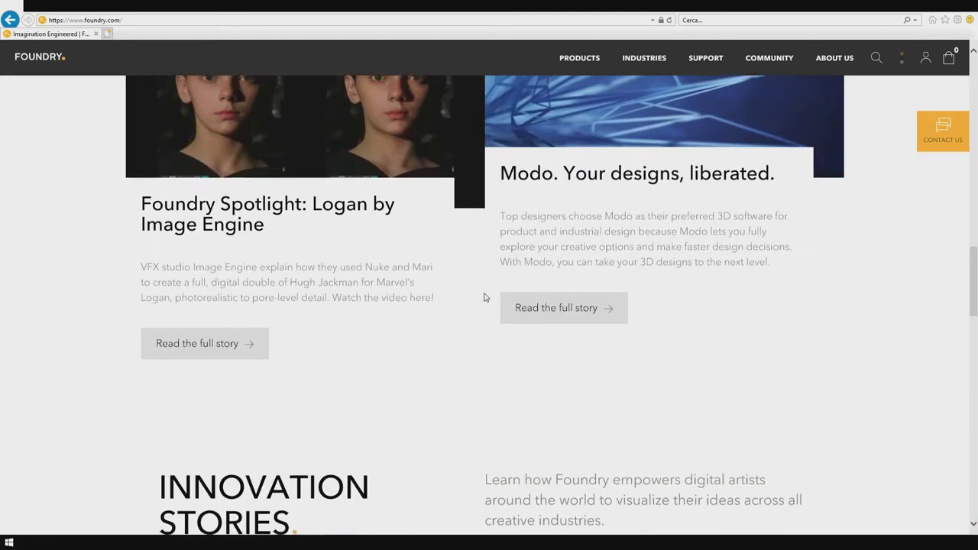
scroll(483, 296, up, 10)
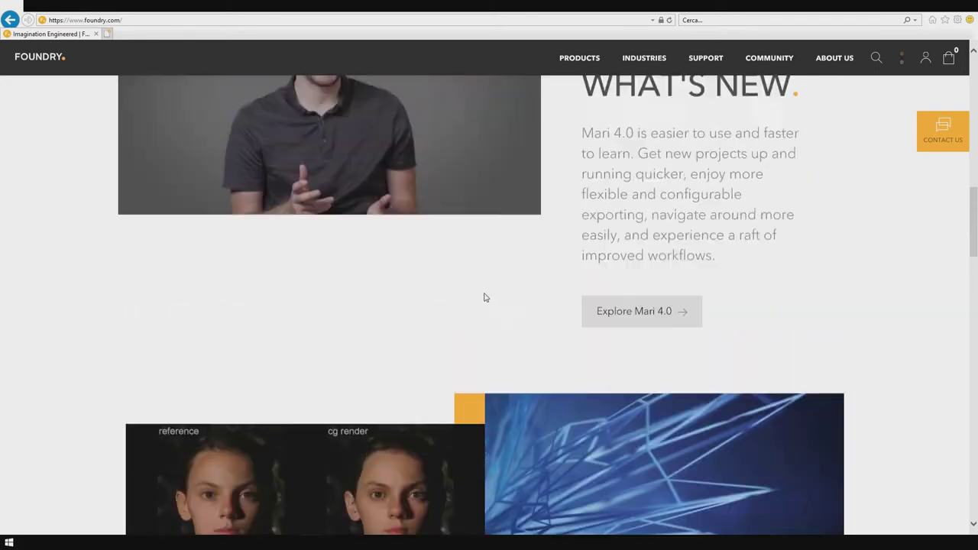
scroll(484, 295, up, 5)
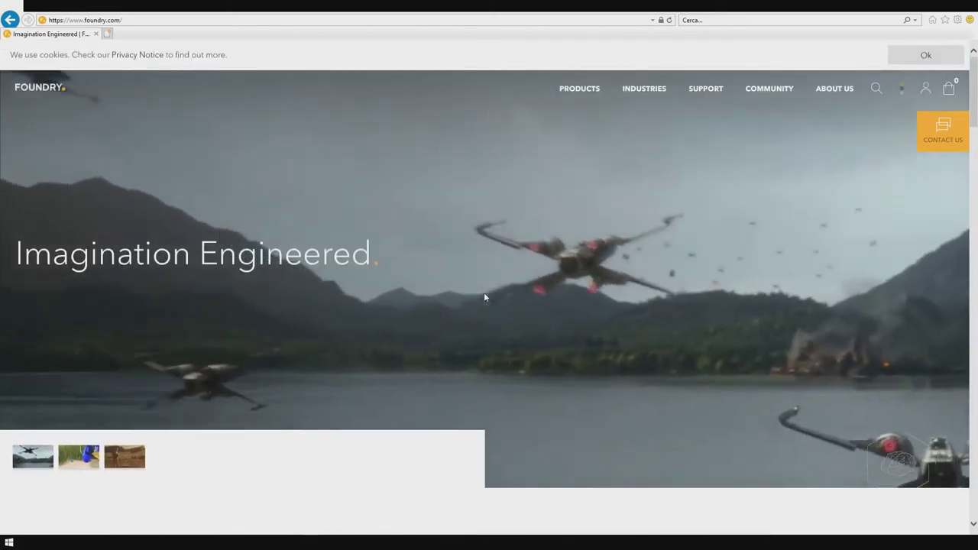
scroll(556, 264, down, 5)
scroll(555, 264, up, 5)
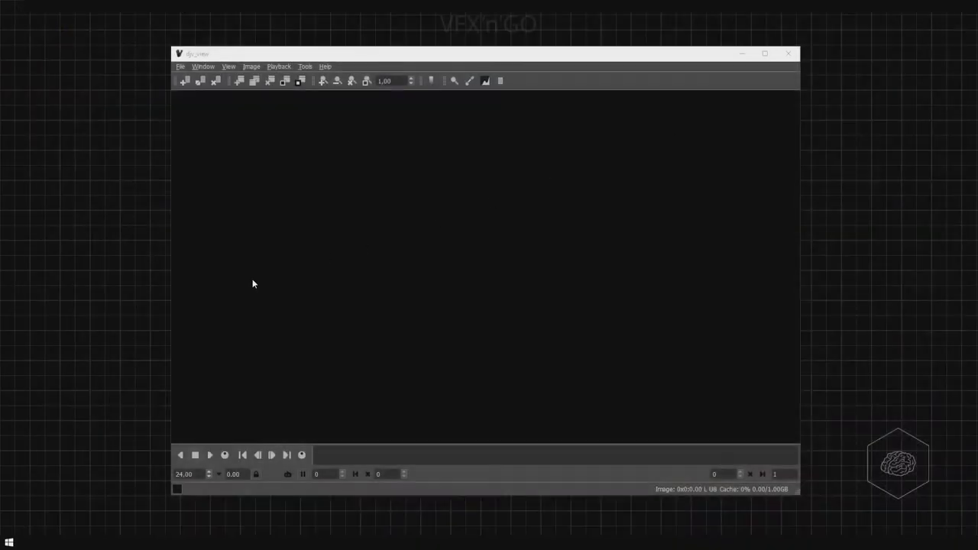
Close the djv_view window on the desktop.
click(783, 58)
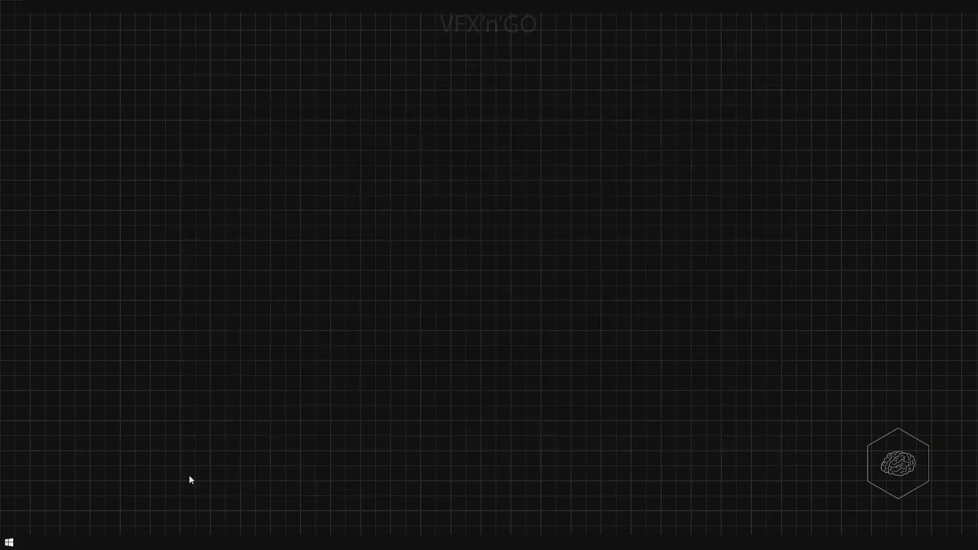